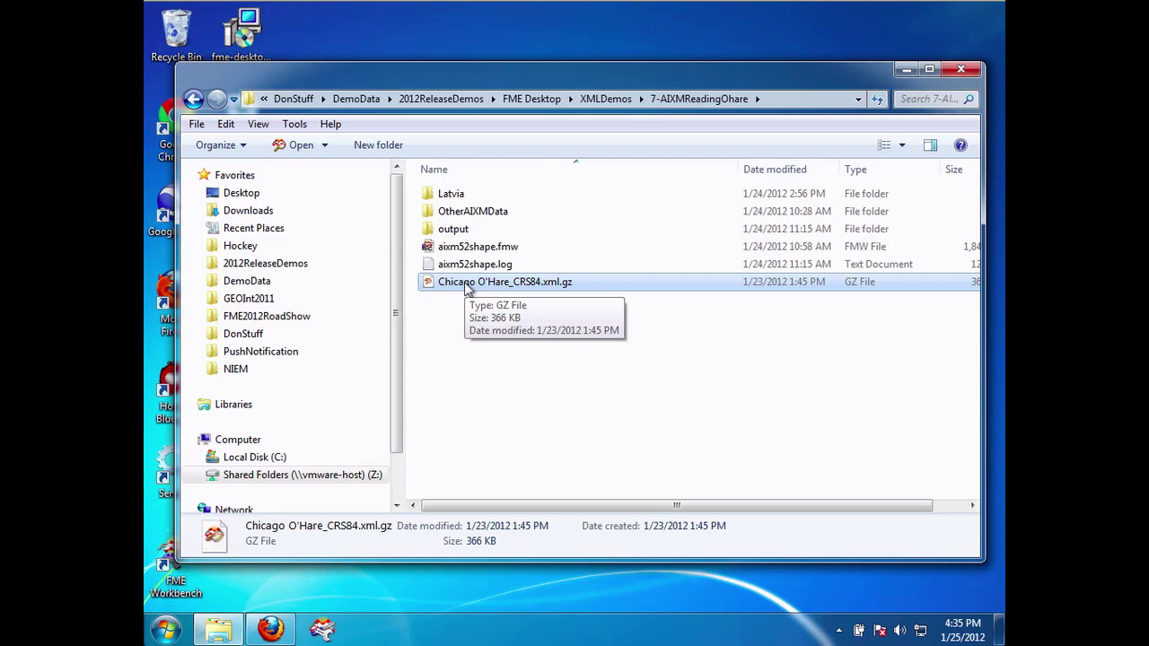
Step: Bring up the context menu for Chicago O'Hare_CRS84.xml.gz in Windows Explorer
right_click(465, 283)
Step: Open Chicago O'Hare_CRS84.xml.gz with FME Universal Viewer and load it as AIXM 5
mouse_move(561, 334)
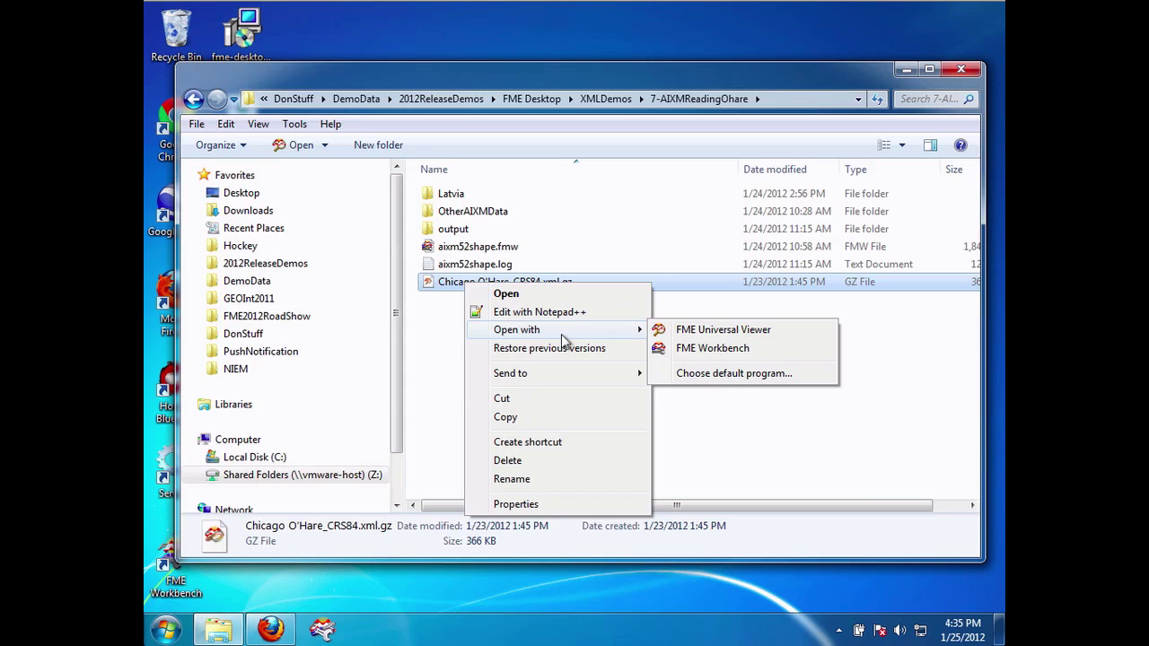
left_click(749, 331)
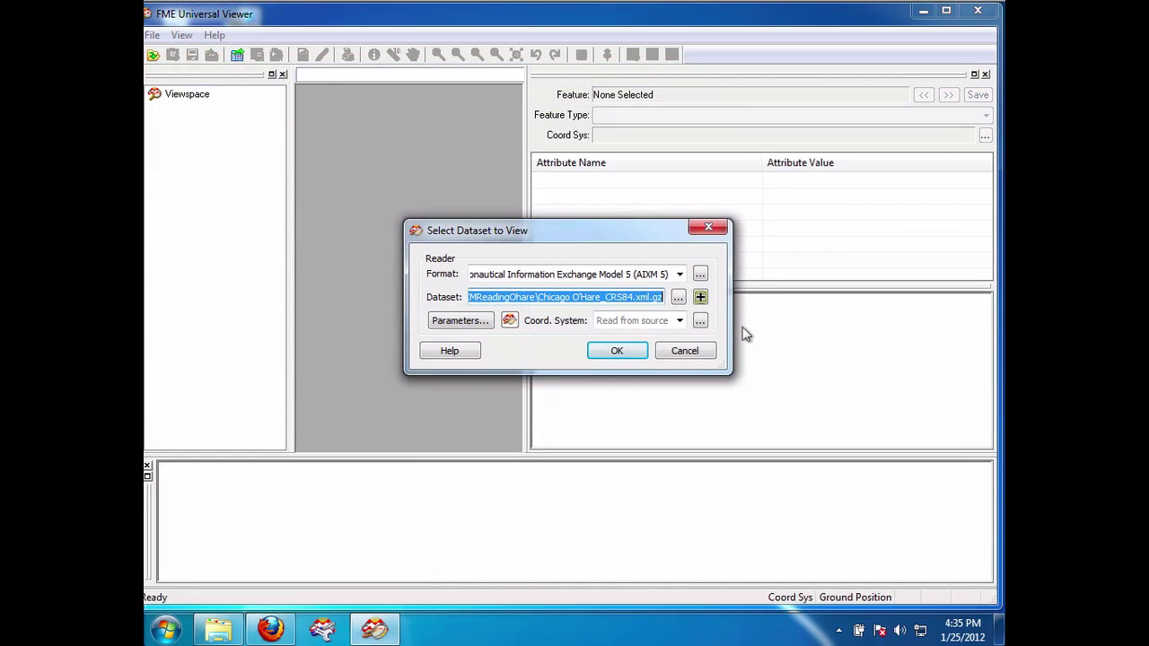
left_click(599, 352)
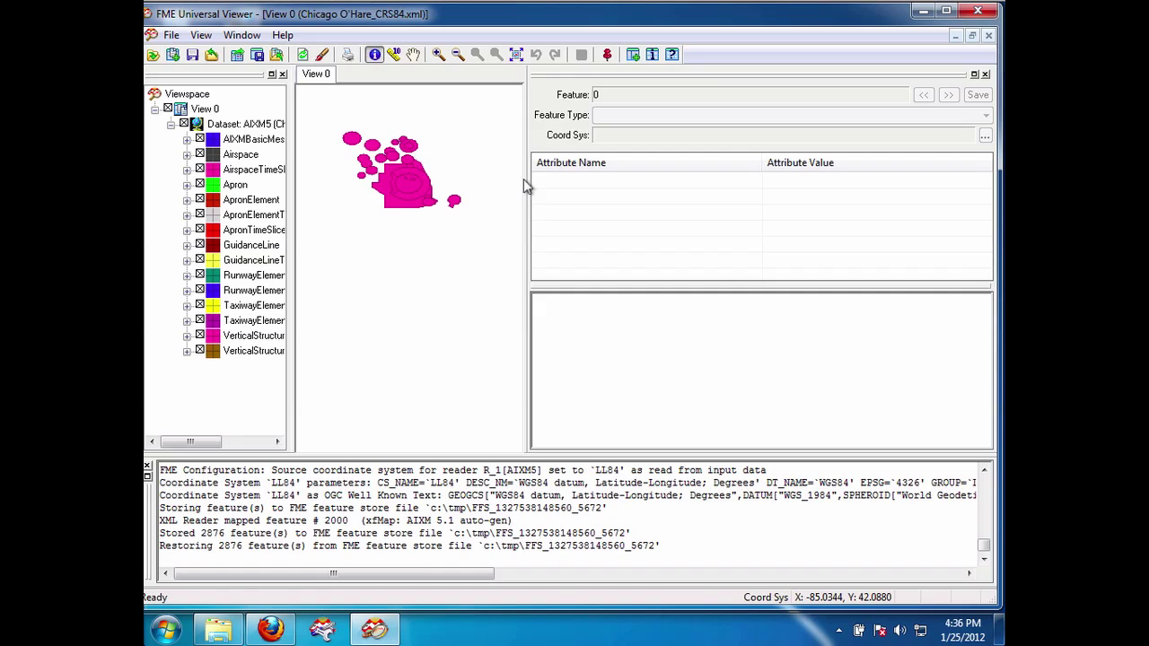
Step: Widen the map and inspect airspace feature airspace2347's attributes, geometry details and bounding box
left_click_drag(523, 179, 715, 180)
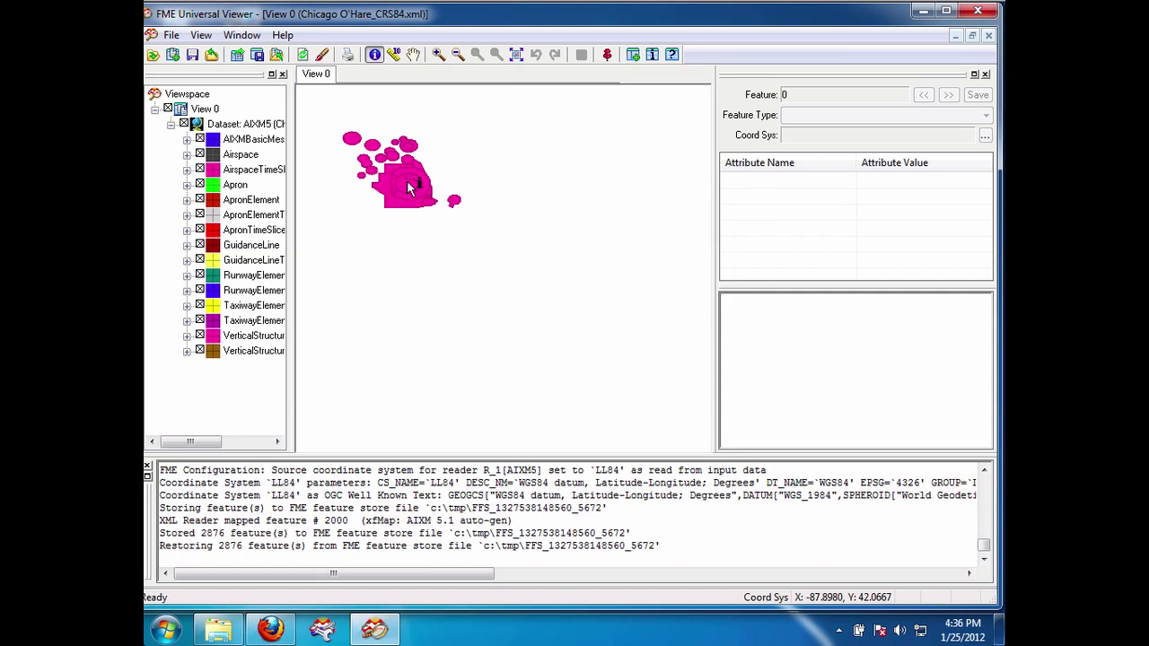
left_click(456, 188)
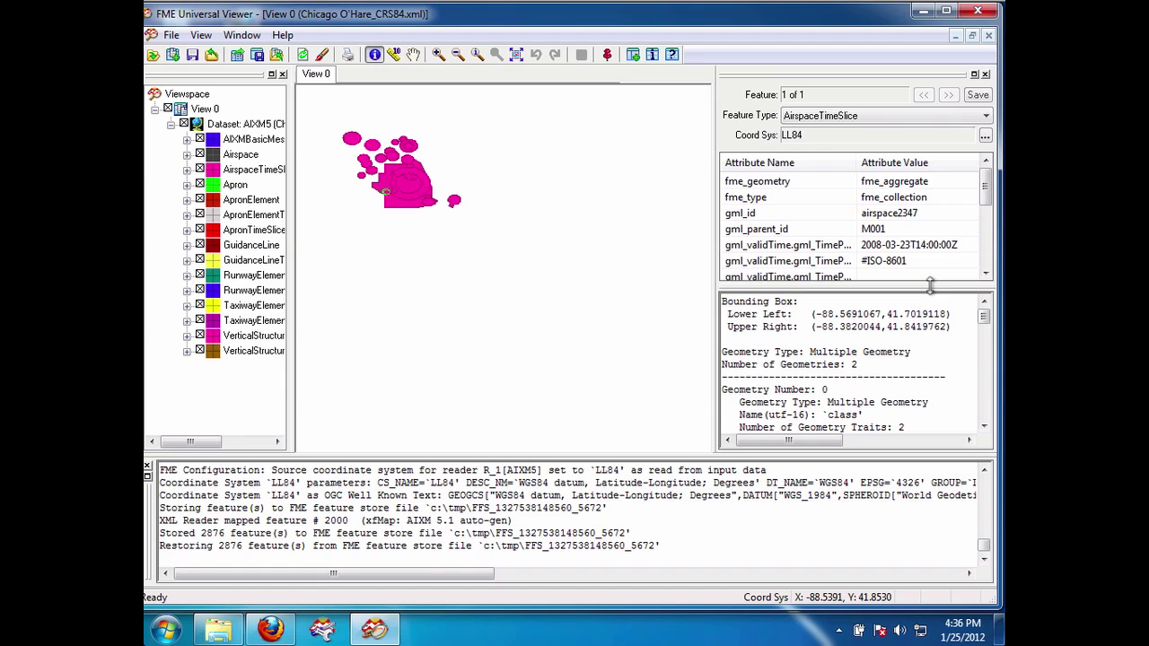
left_click(985, 273)
left_click(985, 273)
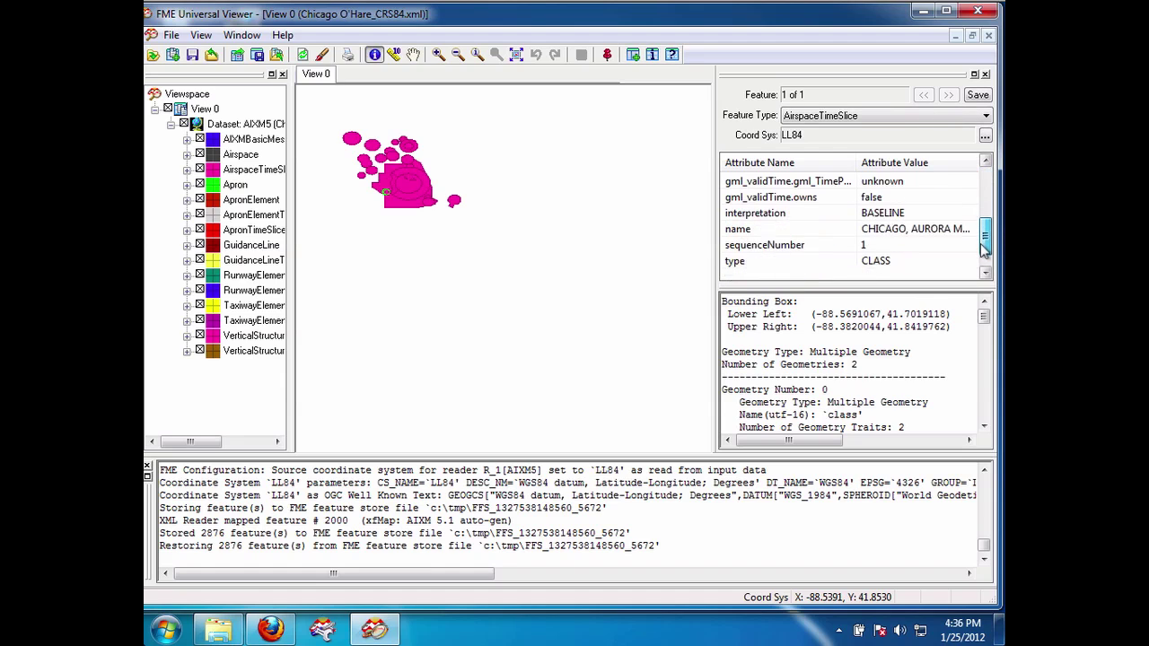
left_click(984, 273)
scroll(982, 273, "up", 5)
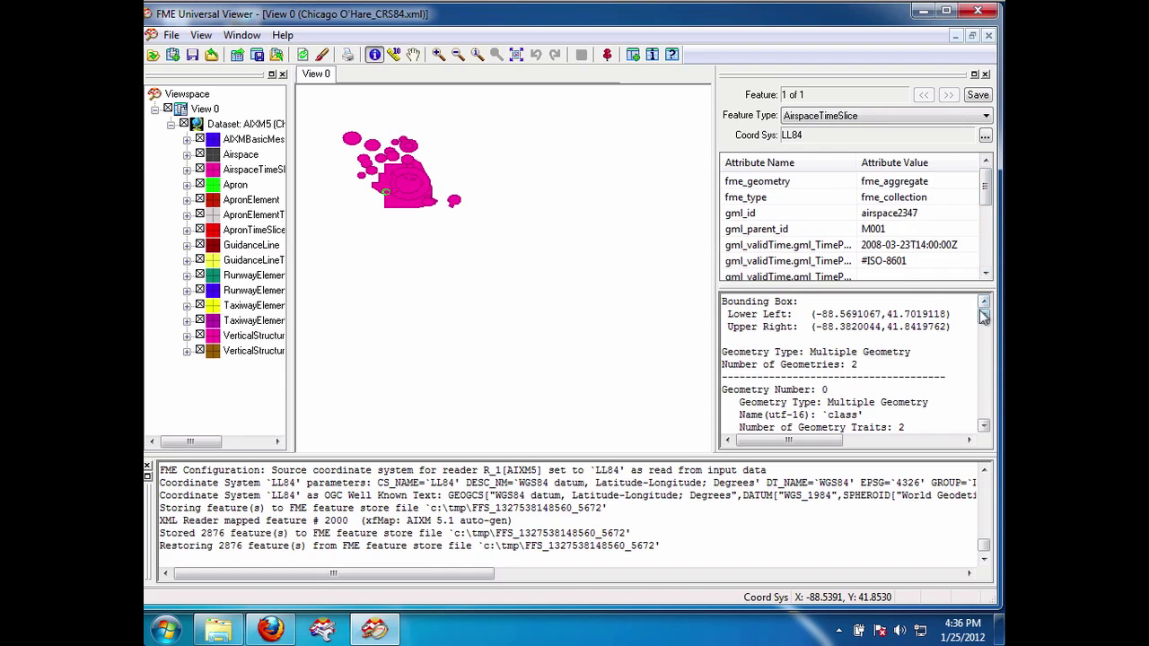
left_click_drag(984, 316, 984, 355)
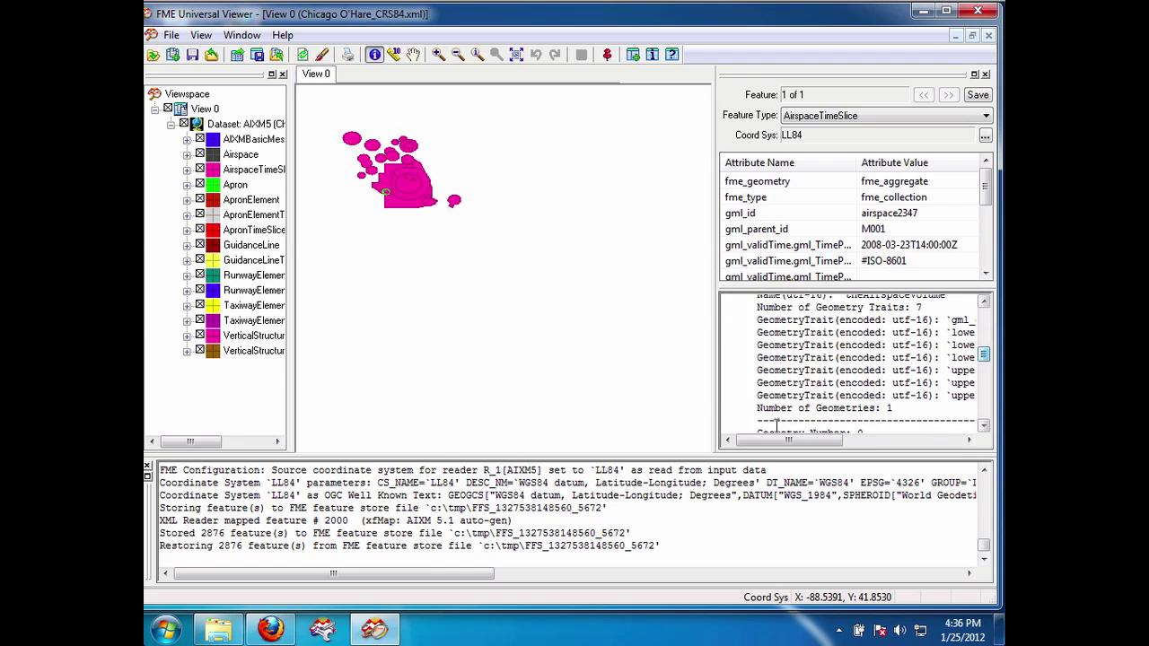
left_click_drag(783, 443, 754, 442)
left_click_drag(983, 354, 985, 315)
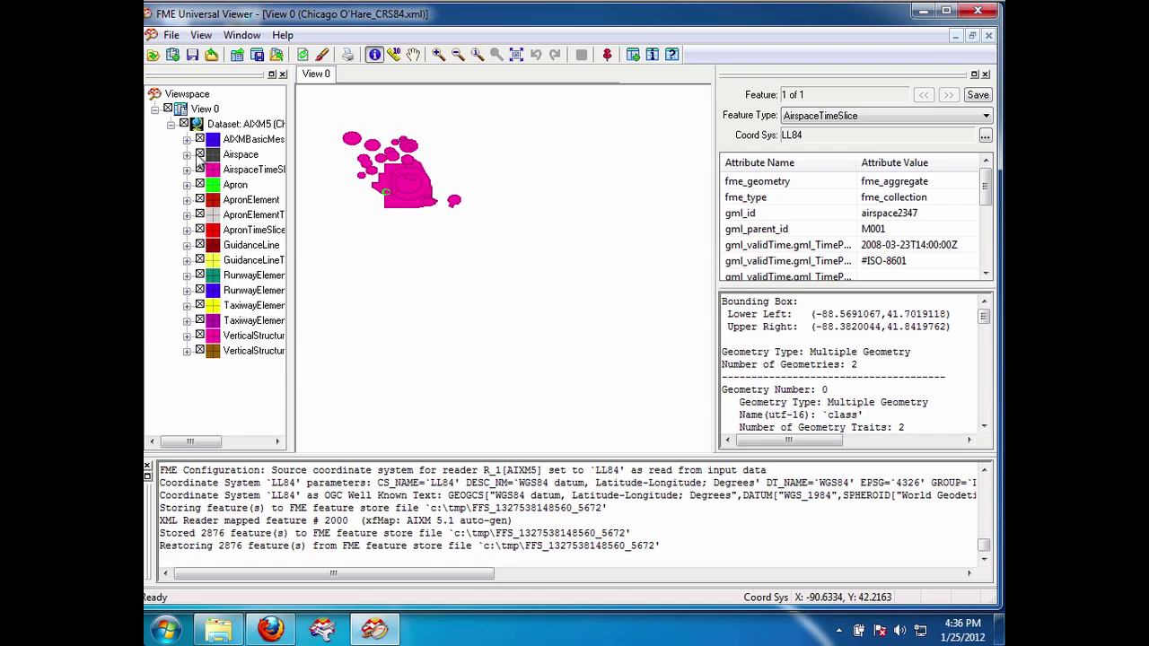
Step: Hide the AirspaceTimeSlice layer and box-zoom onto the O'Hare runways, taxiways and aprons
left_click(200, 169)
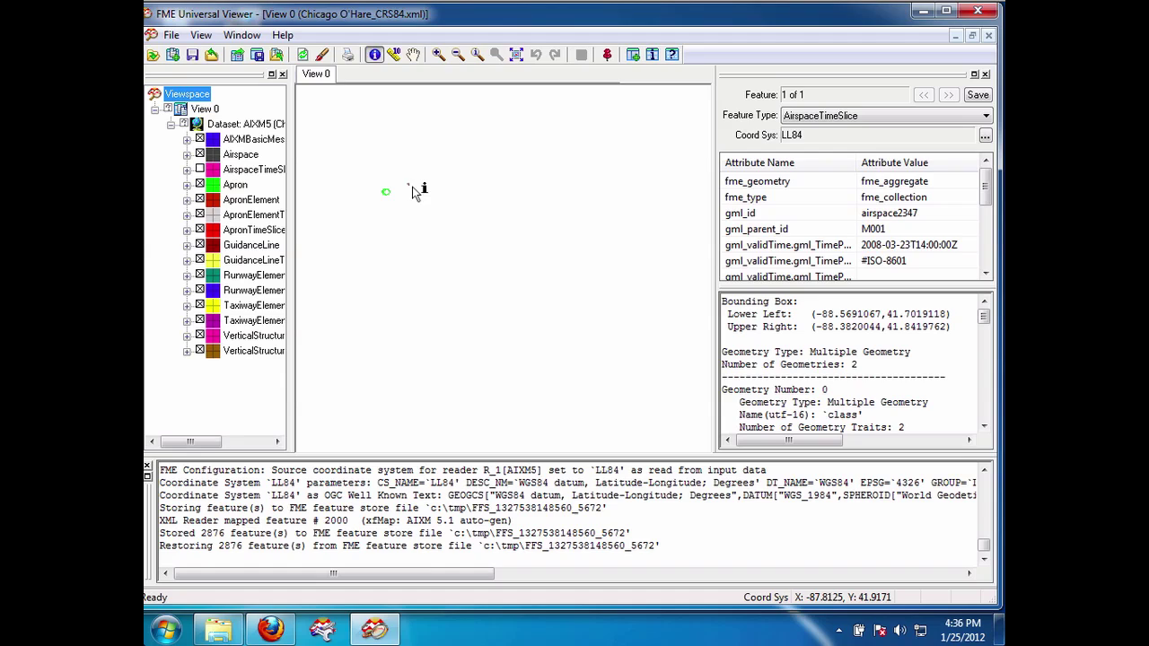
left_click(438, 55)
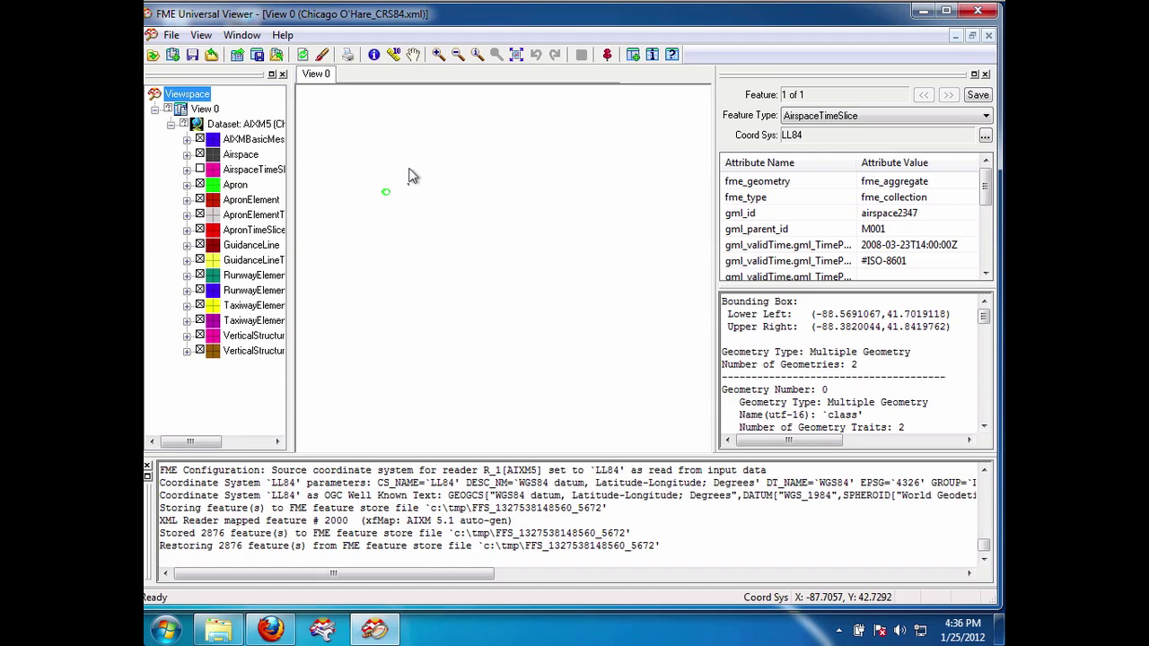
left_click(439, 55)
left_click_drag(404, 178, 417, 193)
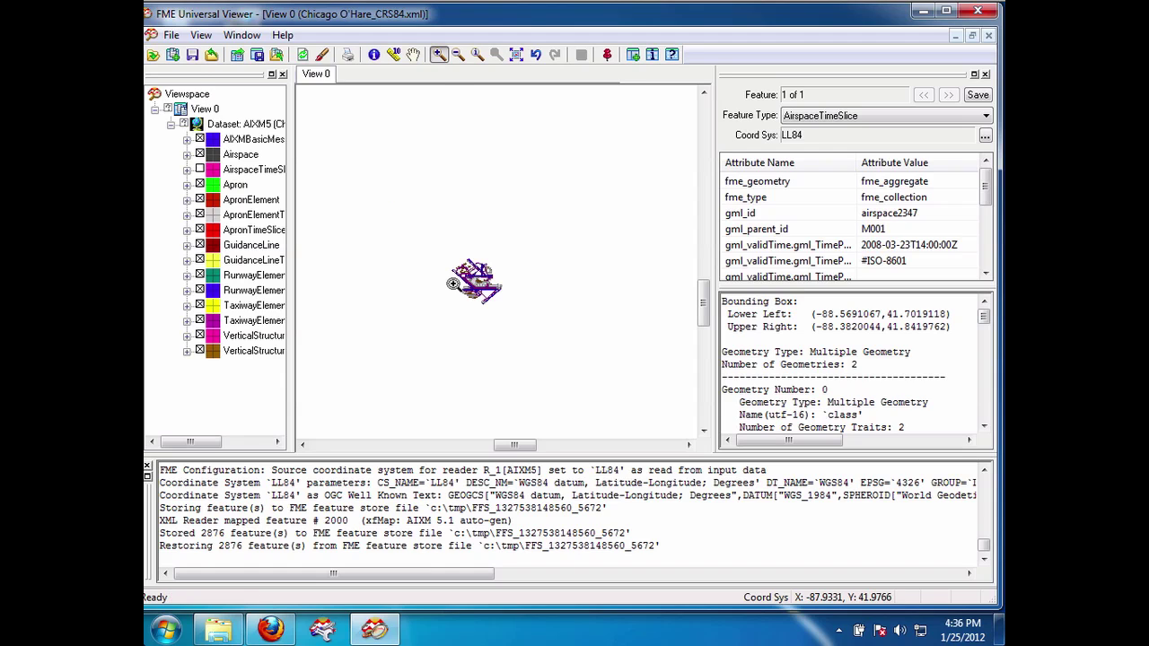
left_click_drag(431, 244, 517, 316)
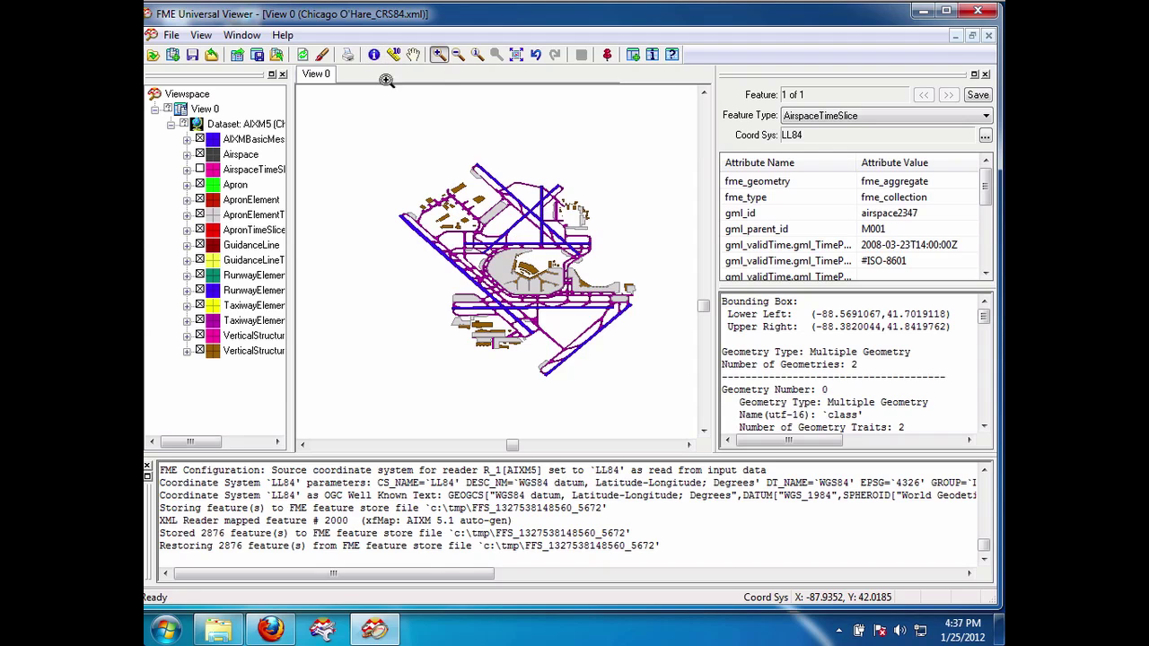
Step: Inspect an apron's attributes and geometry, then query taxiway element U TS79
left_click(374, 55)
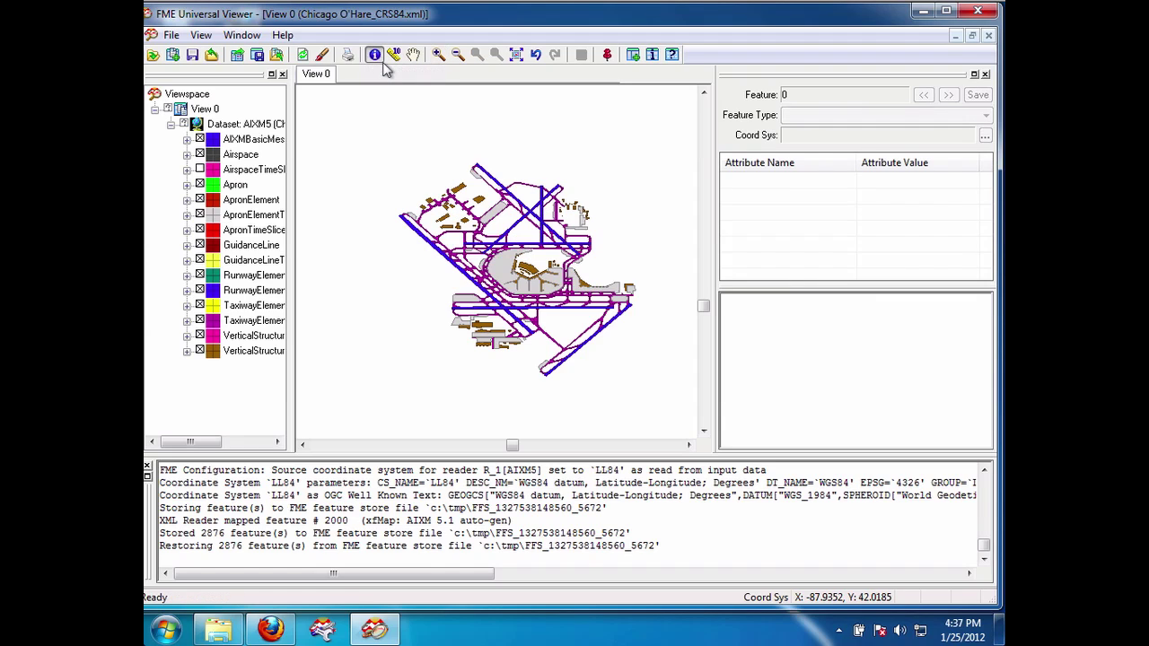
left_click(494, 213)
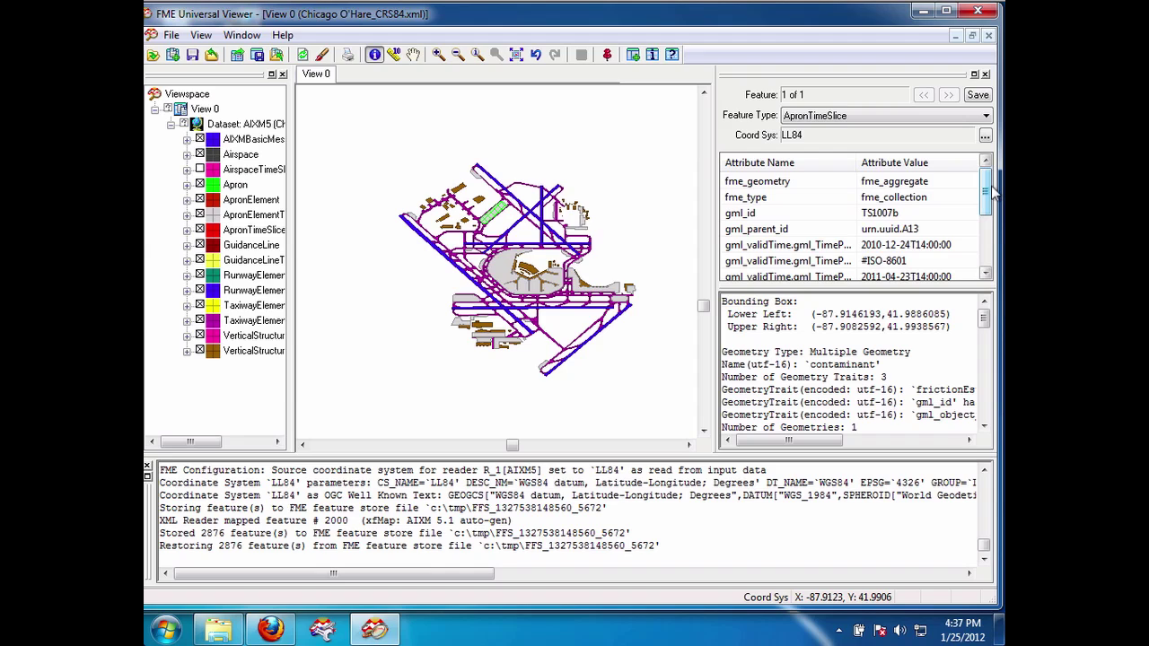
mouse_move(991, 196)
left_mouse_down()
mouse_move(987, 260)
mouse_move(985, 210)
left_mouse_up()
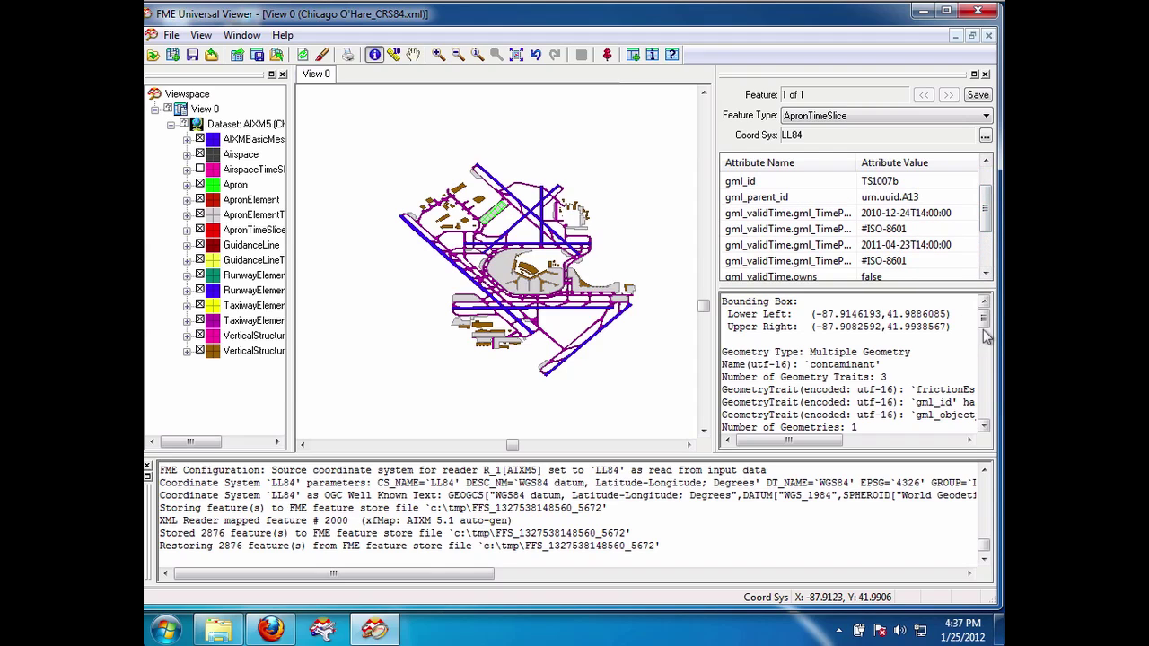
left_click_drag(985, 322, 985, 333)
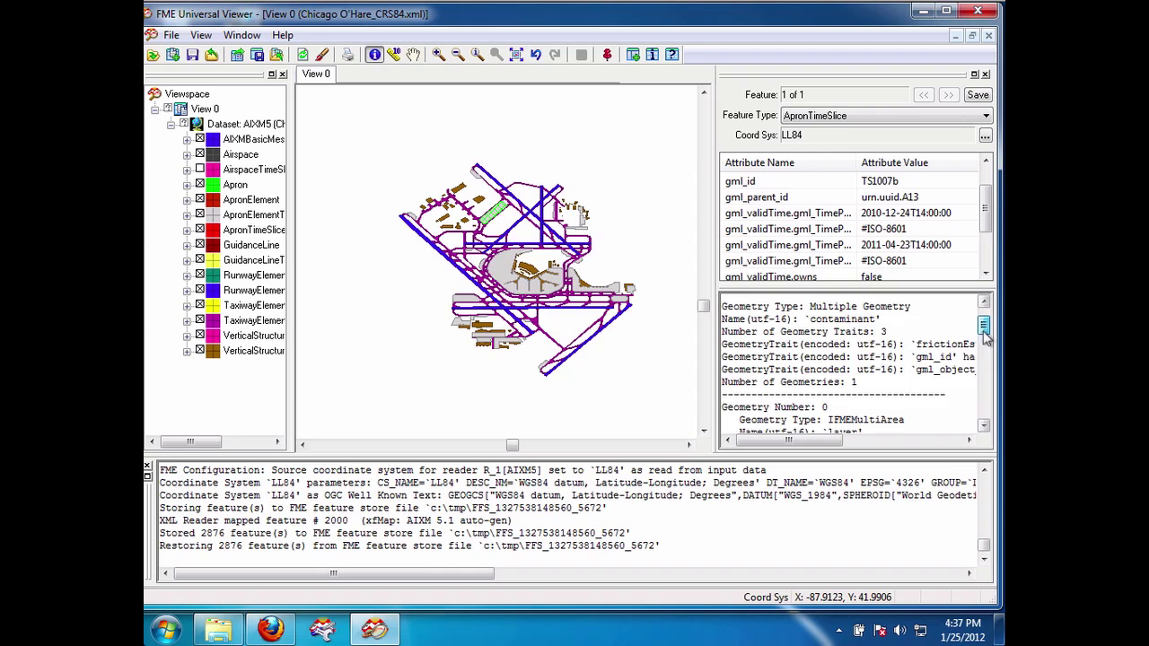
left_click_drag(794, 442, 686, 436)
left_click_drag(985, 327, 985, 355)
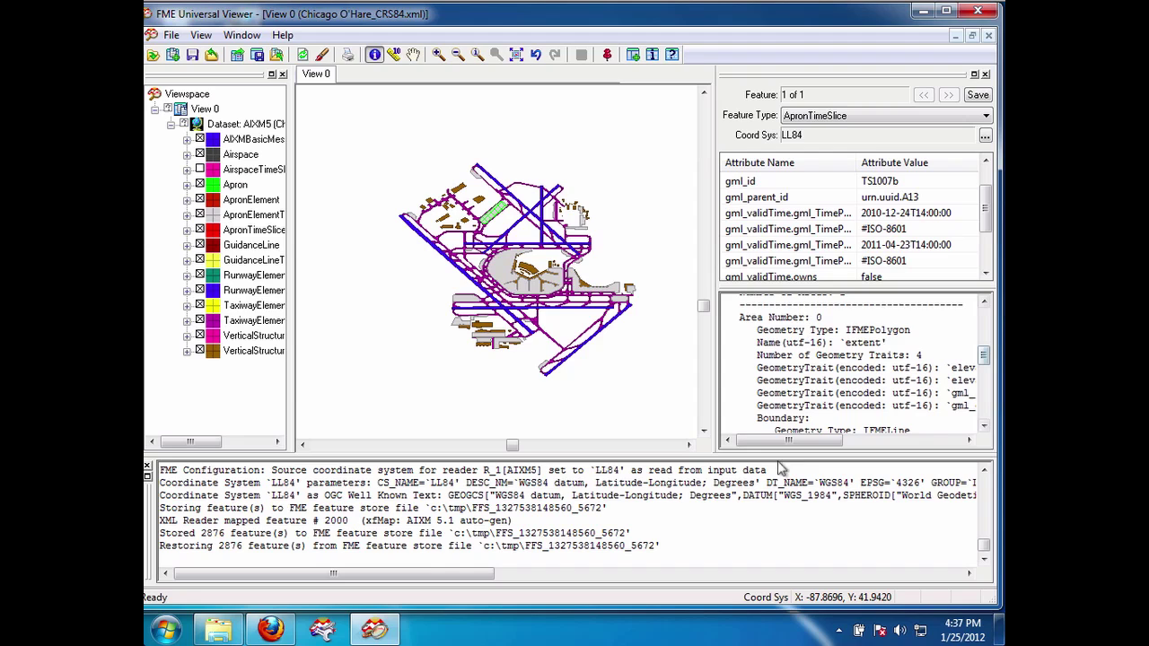
mouse_move(788, 440)
left_mouse_down()
mouse_move(902, 449)
mouse_move(799, 451)
left_mouse_up()
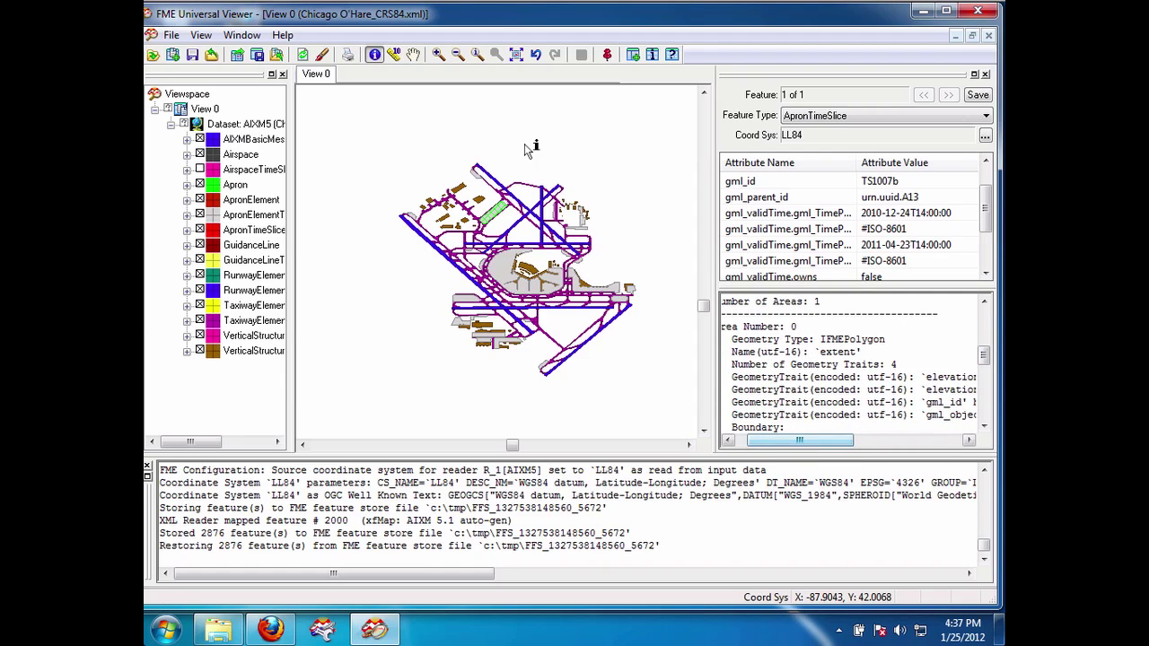
left_click(530, 188)
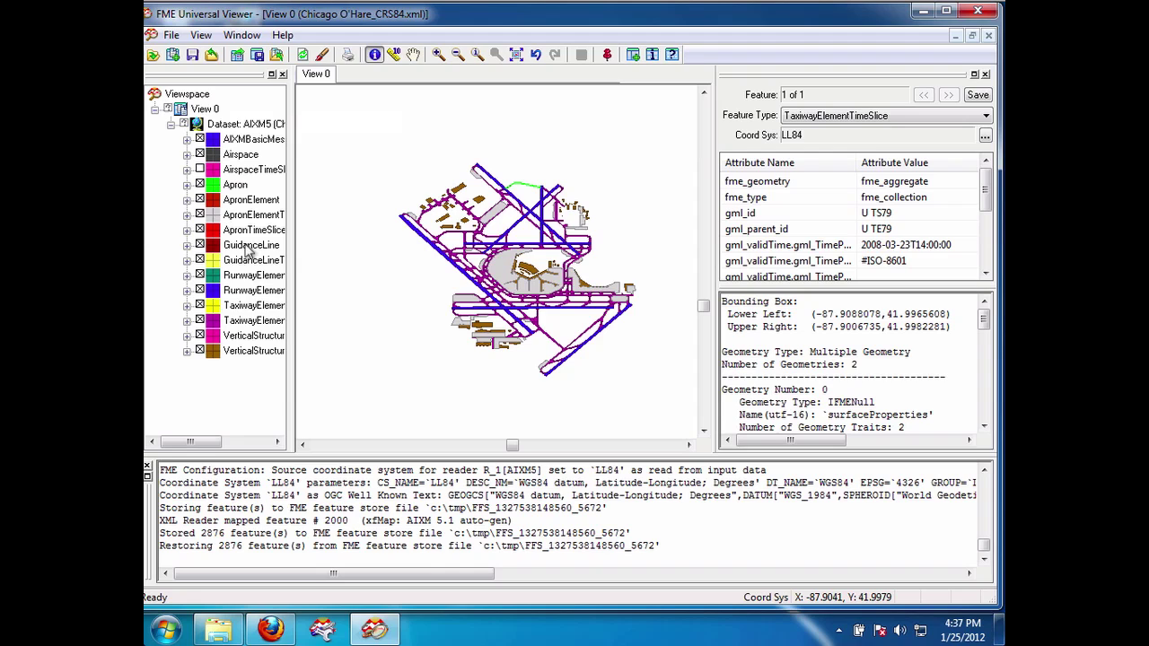
Step: Open Chicago O'Hare_CRS84.xml.gz with FME Workbench from the Explorer window
left_click(221, 630)
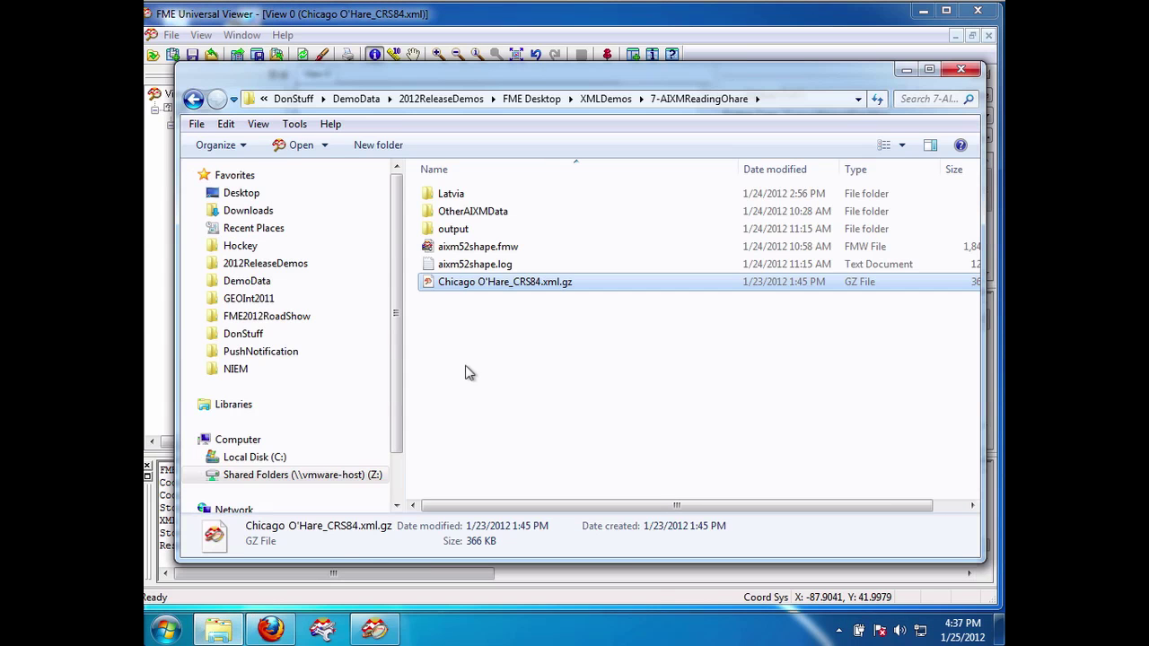
right_click(477, 284)
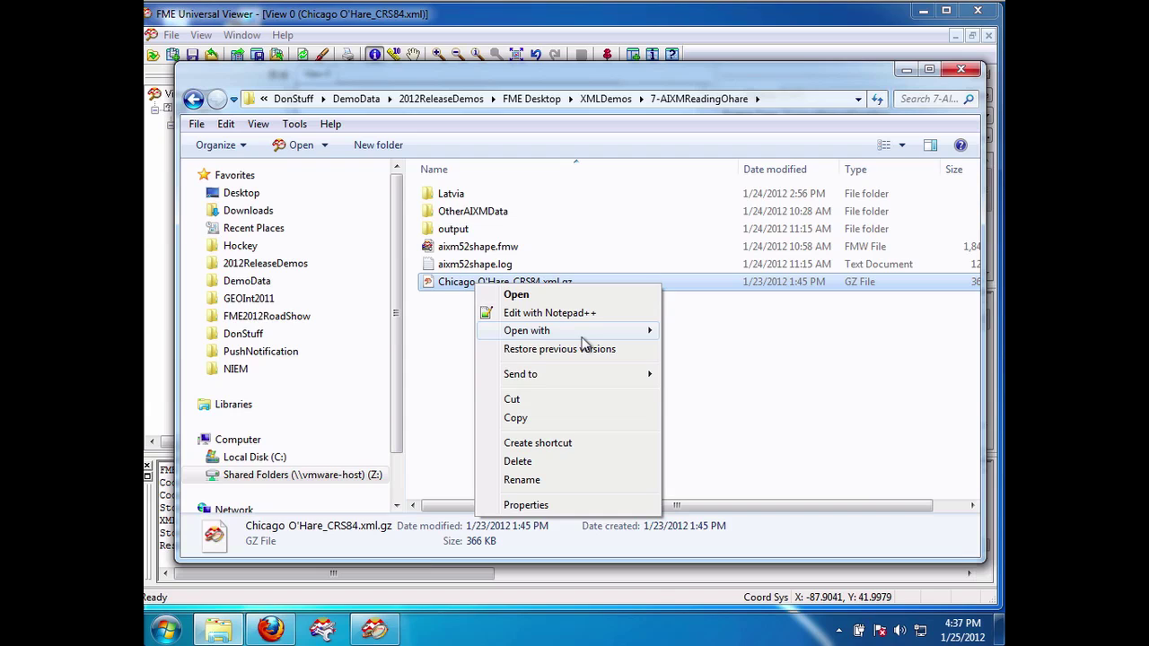
mouse_move(583, 336)
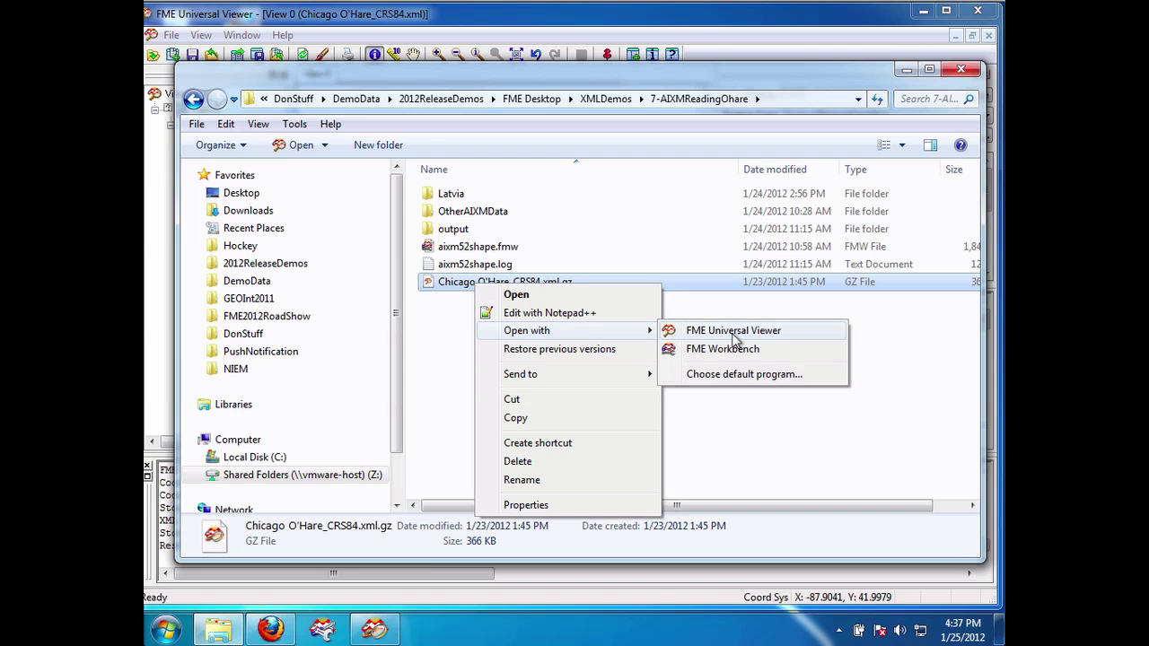
left_click(764, 350)
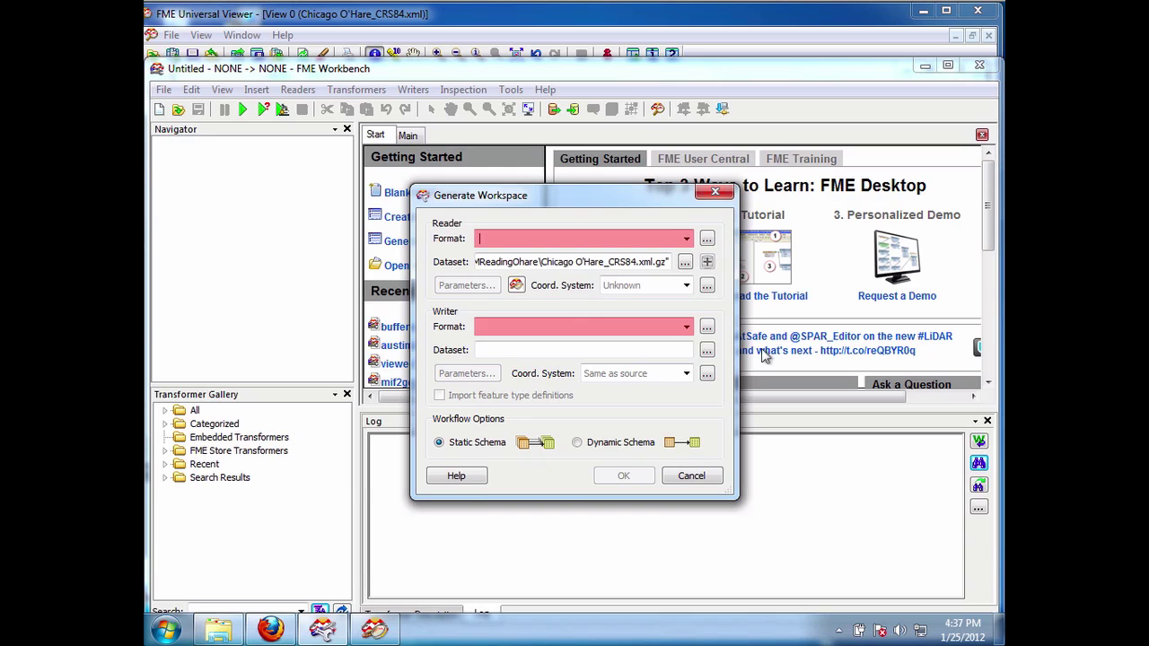
Step: Pick AIXM 5 as the reader format by typing 'aixm', then bring up its parameters
type("aixm")
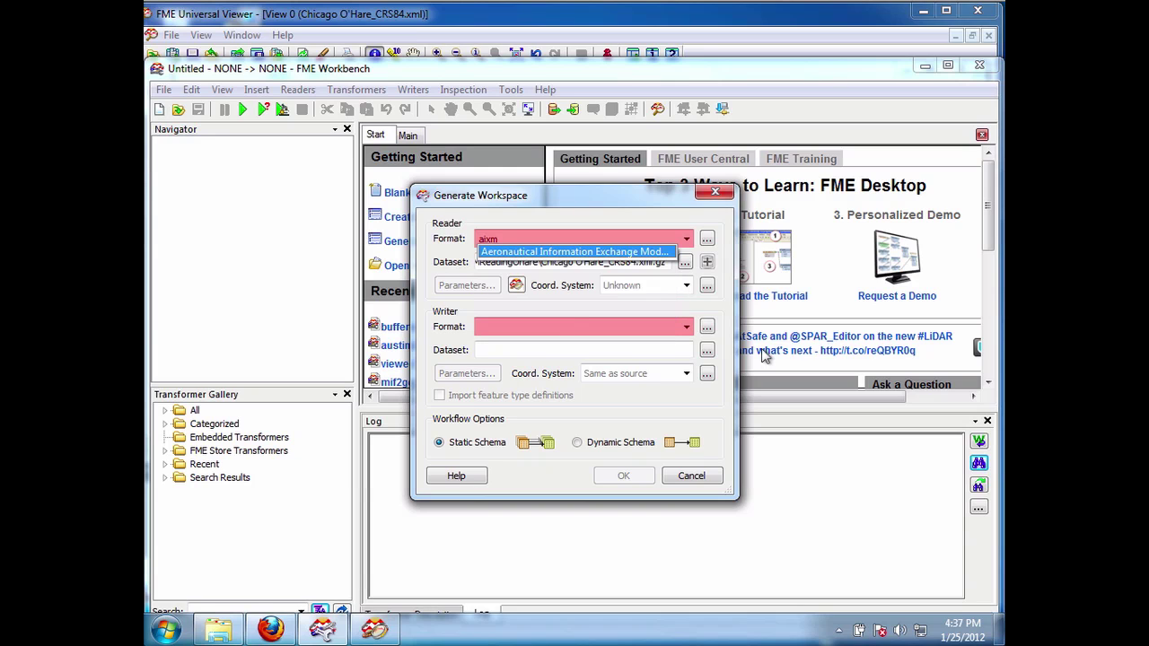
key("Return")
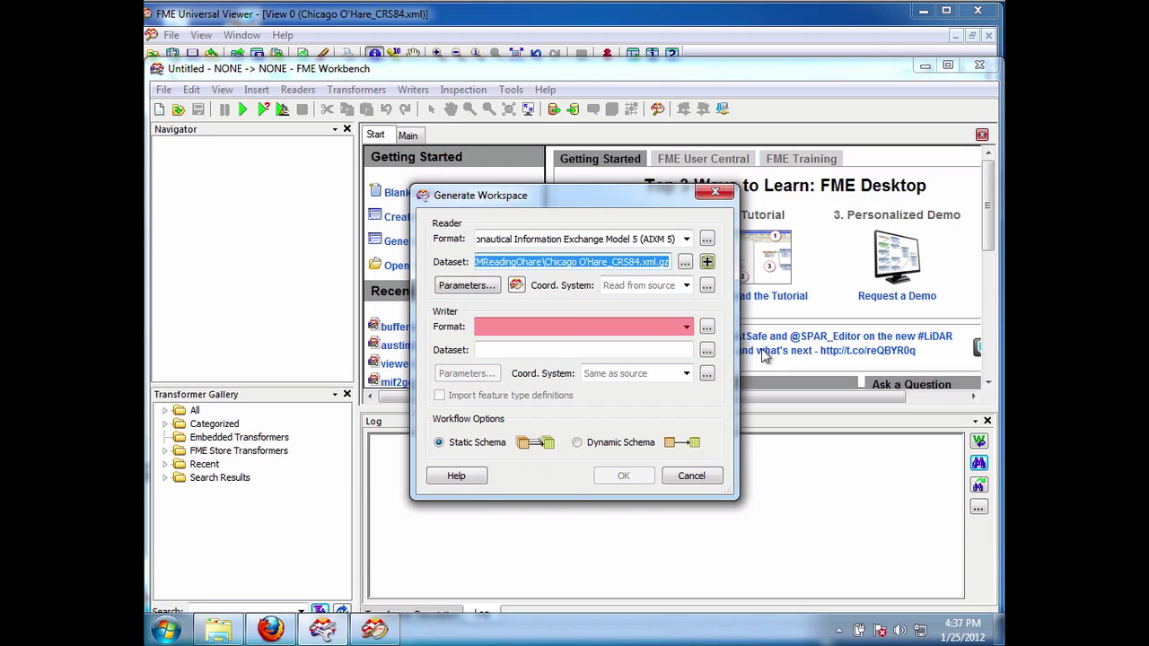
left_click(467, 285)
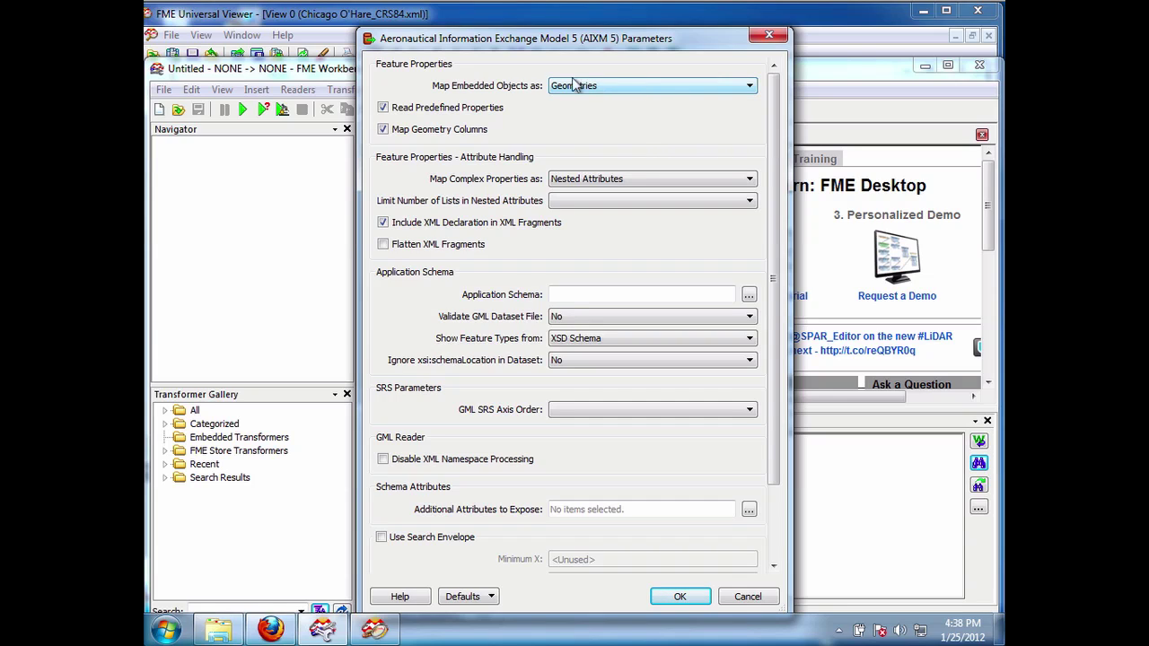
Step: Keep embedded objects as Geometries and complex properties as Nested Attributes, then accept
left_click(672, 87)
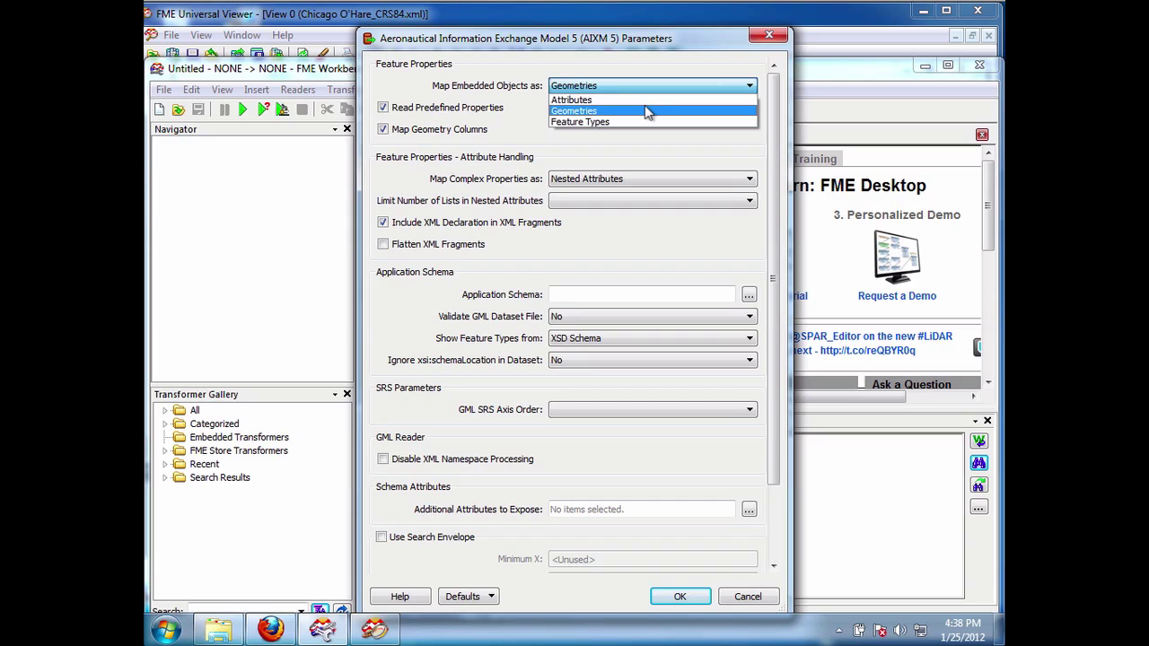
left_click(644, 110)
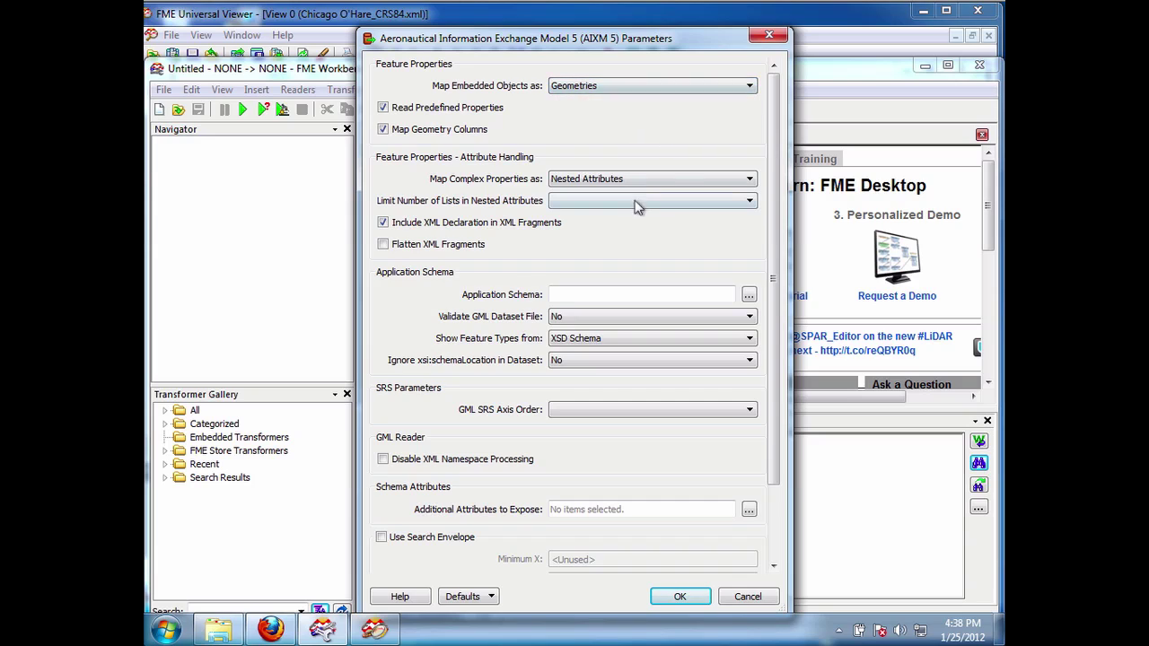
left_click(689, 182)
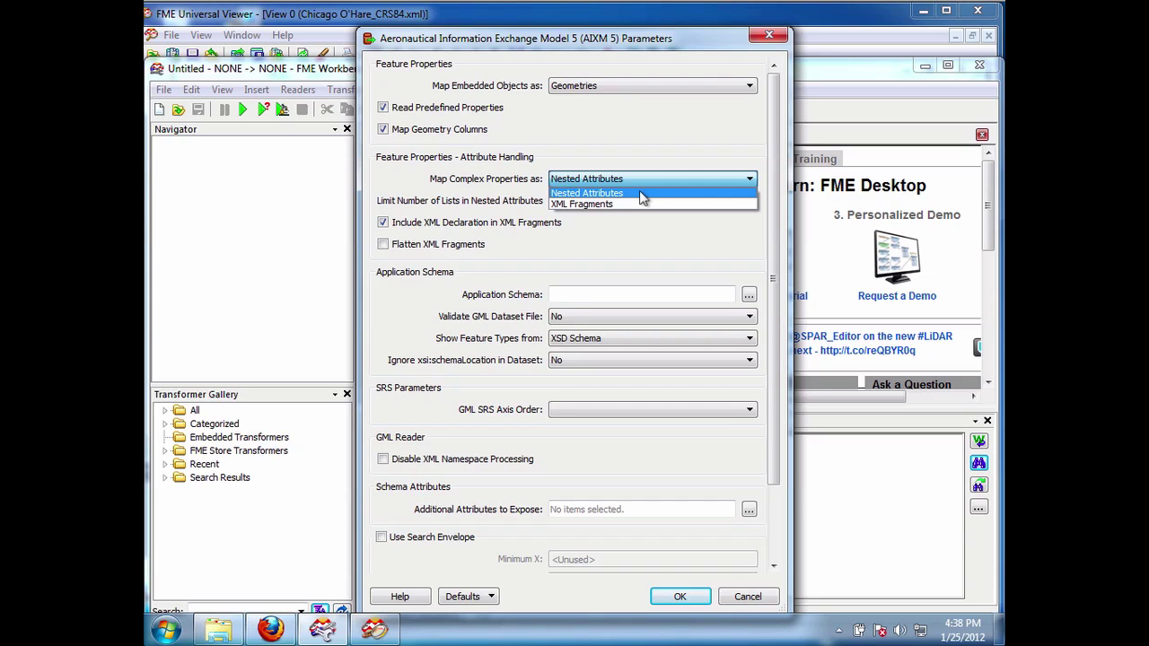
left_click(644, 178)
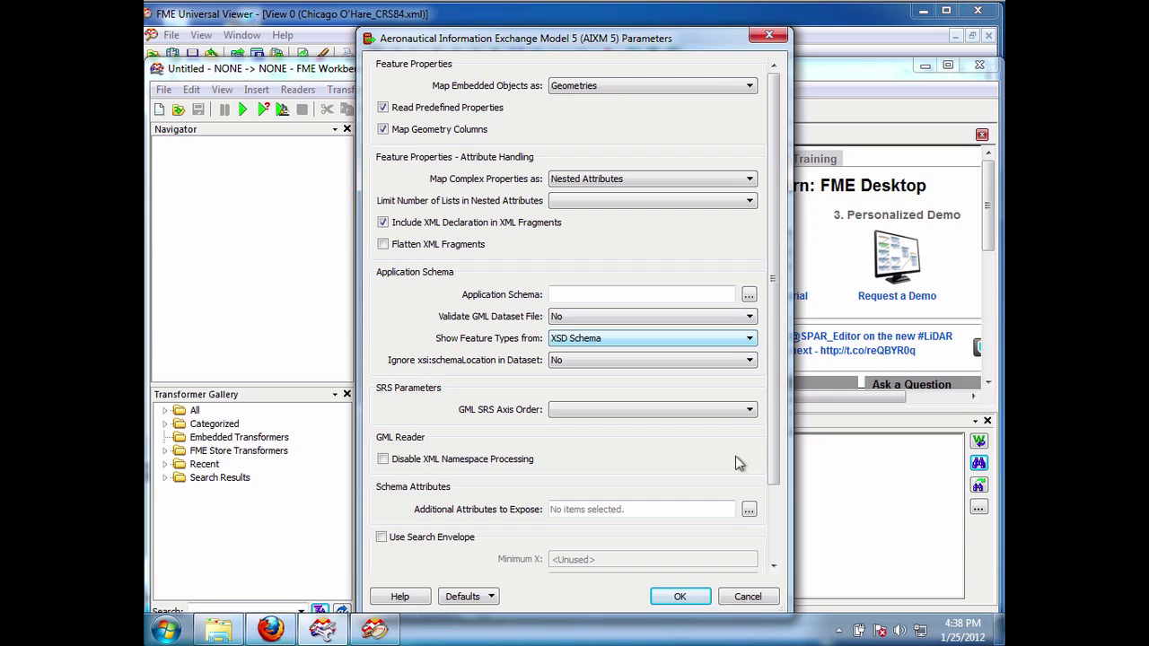
left_click(680, 598)
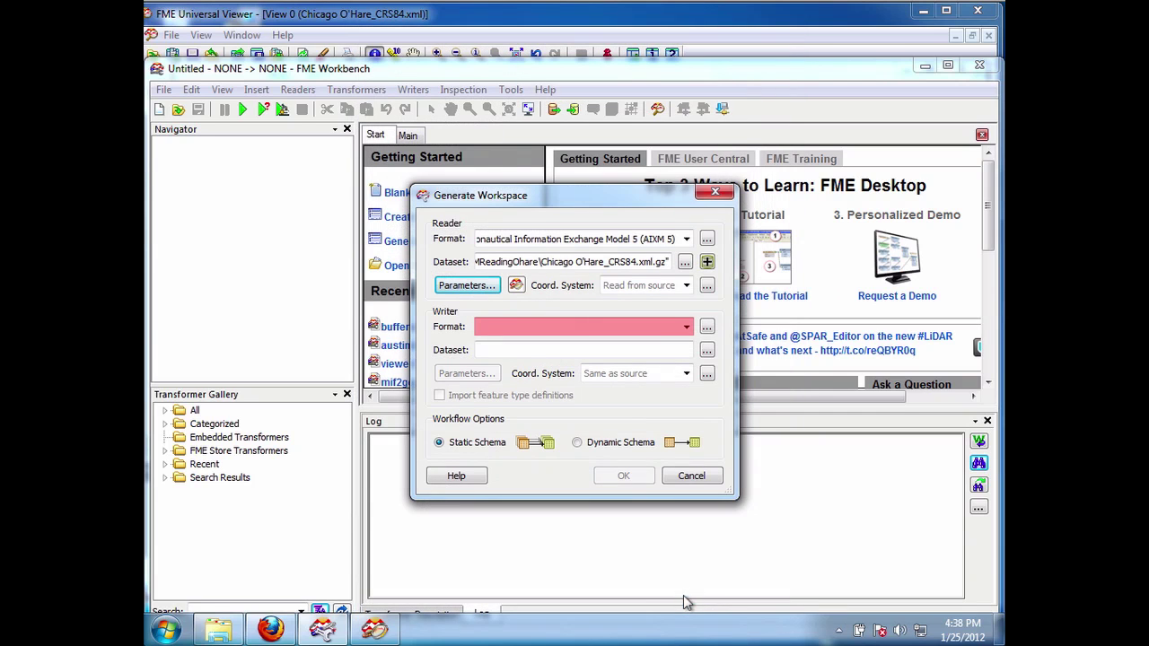
Step: Choose Esri Shape as the writer format by typing 'shape' and set the output folder
left_click(578, 325)
type("shape")
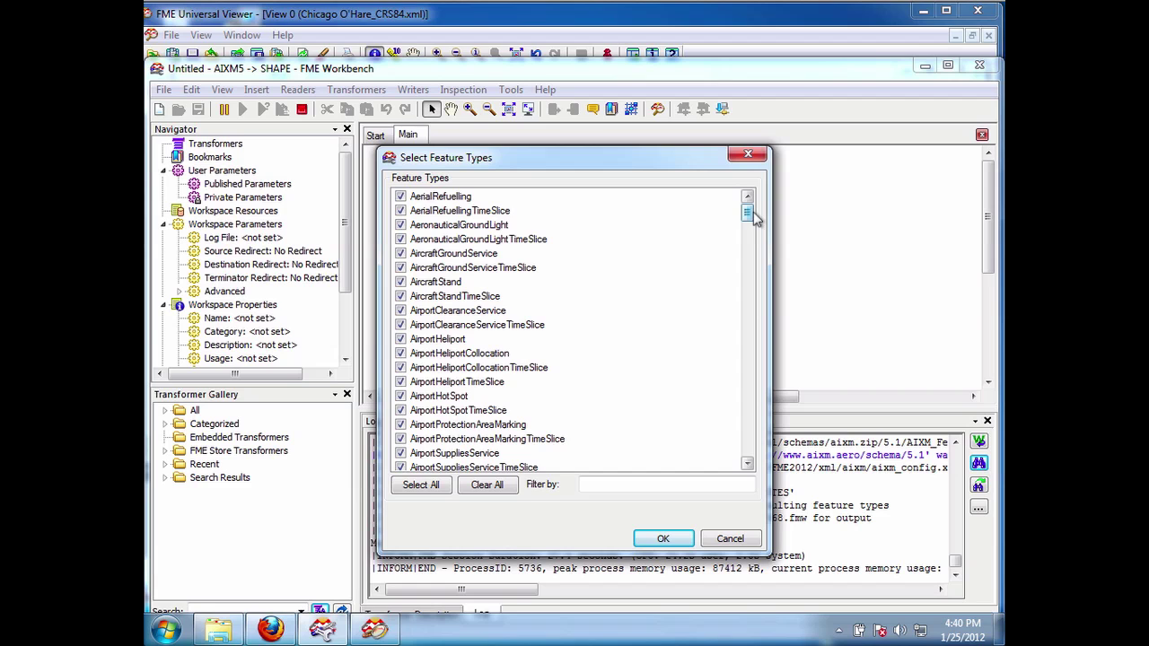
mouse_move(747, 212)
left_mouse_down()
mouse_move(749, 465)
mouse_move(756, 202)
left_mouse_up()
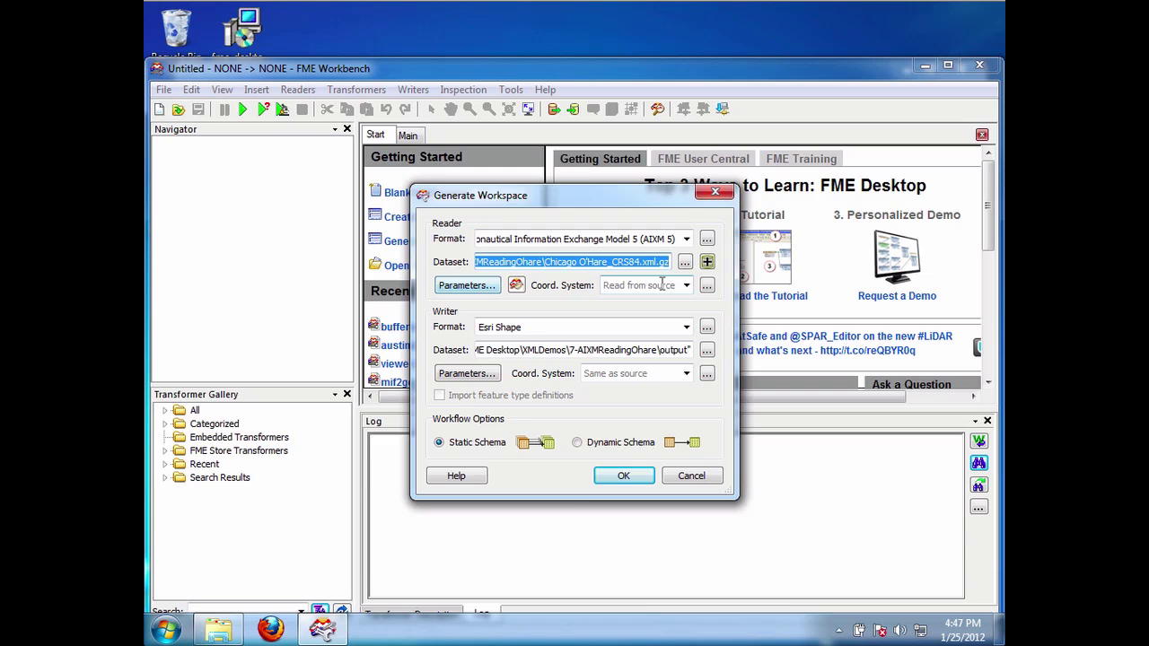
Step: Set the reader's Show Feature Types from to 'Dataset Only with Attributes Merged from XSD'
left_click(467, 286)
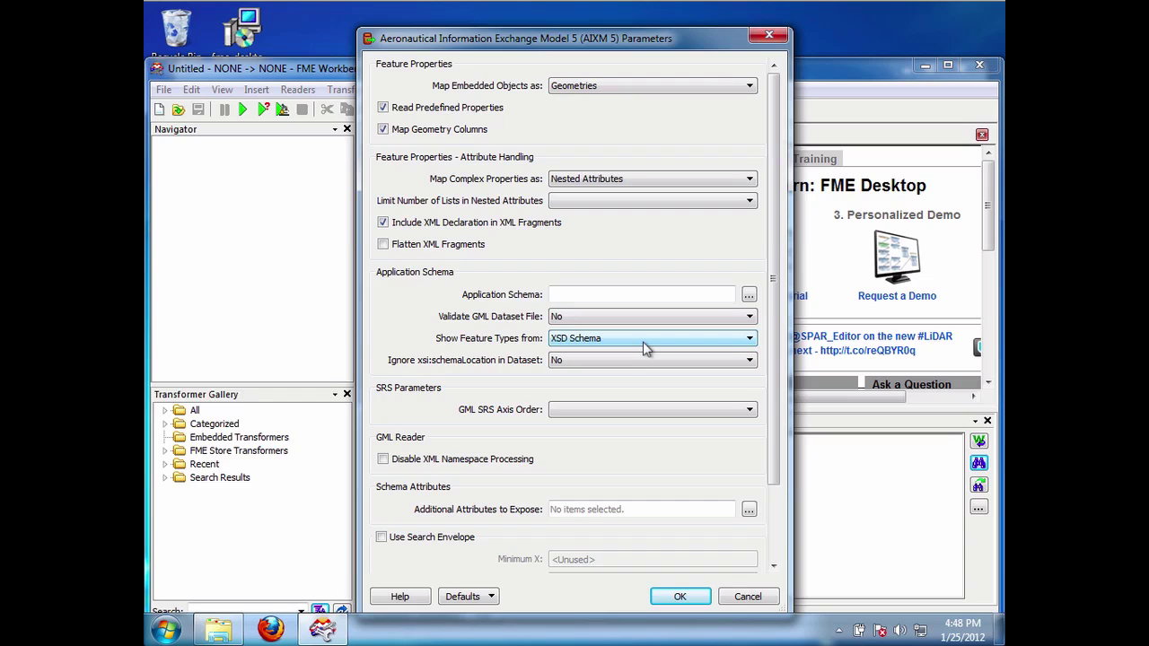
left_click(646, 342)
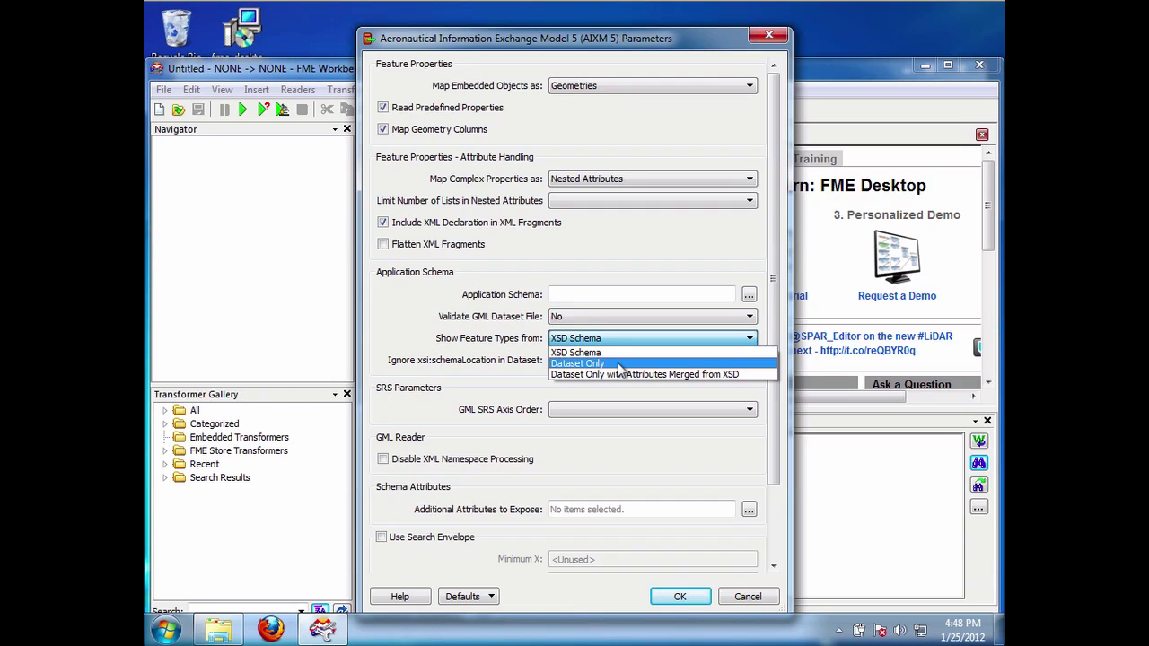
left_click(618, 364)
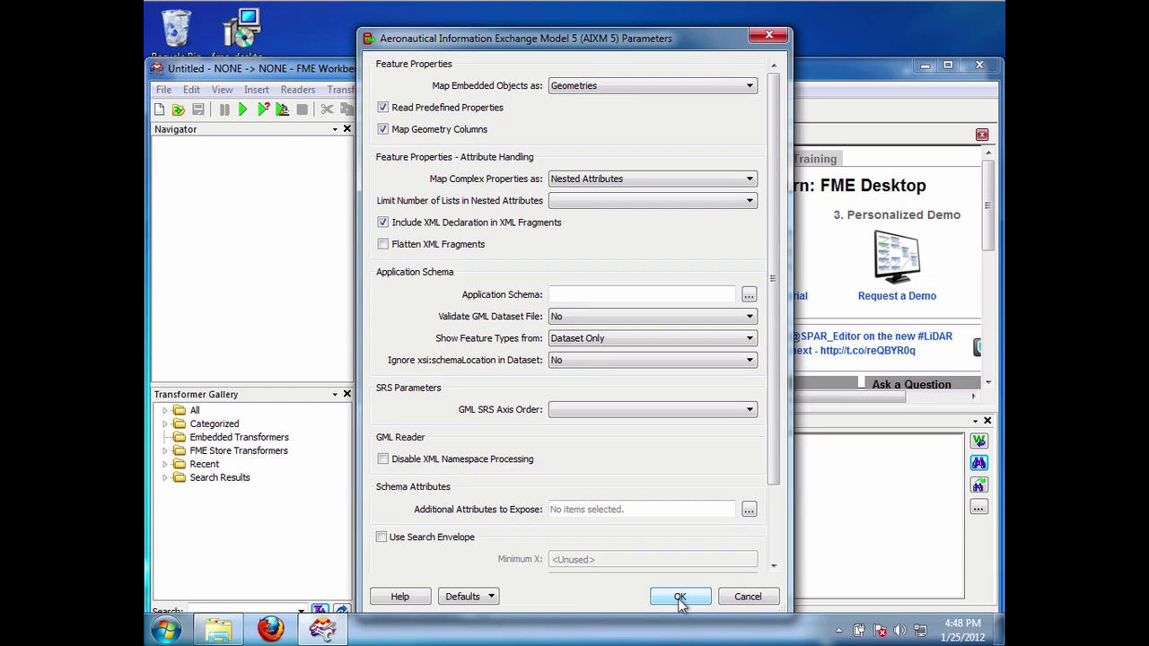
left_click(609, 338)
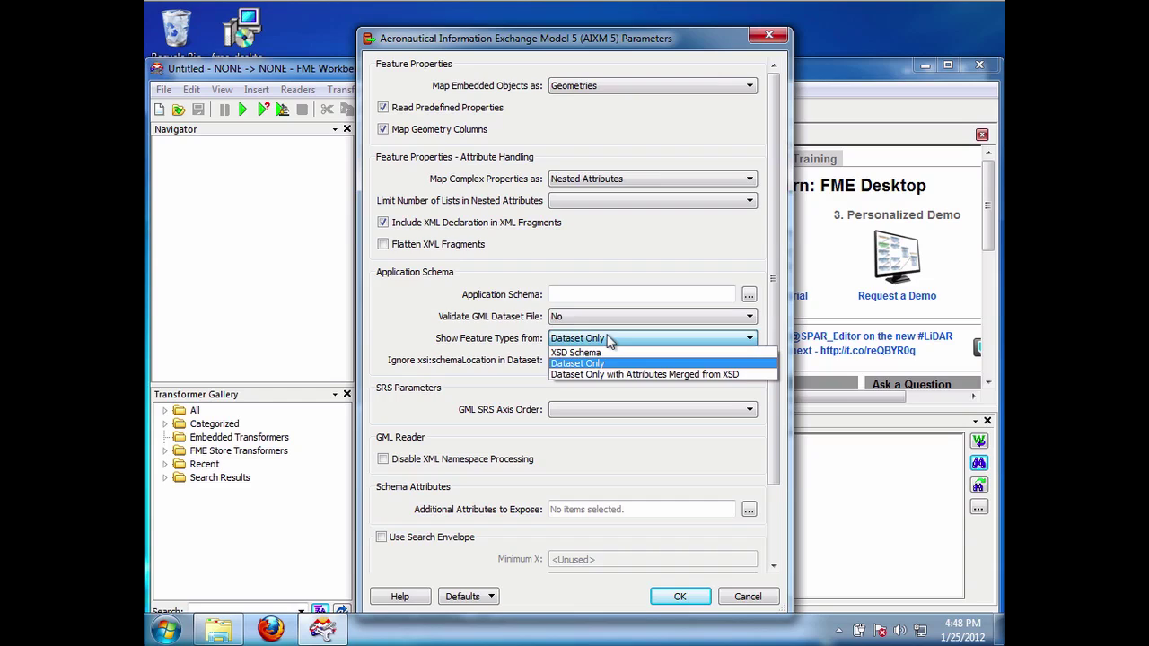
left_click(666, 376)
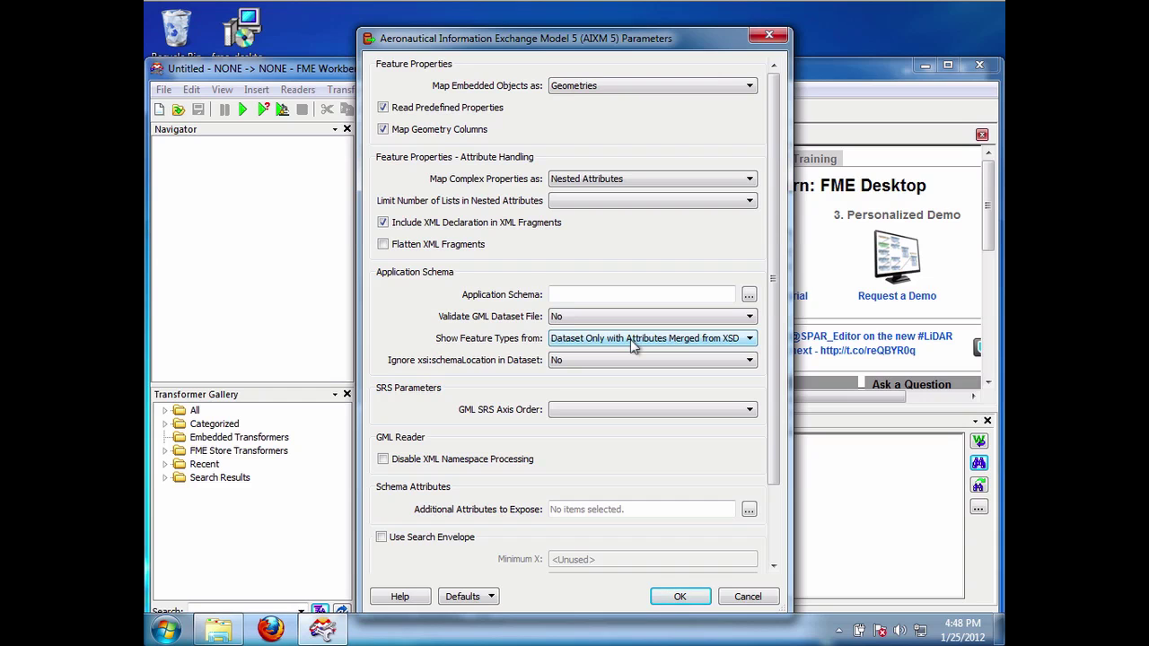
left_click(675, 597)
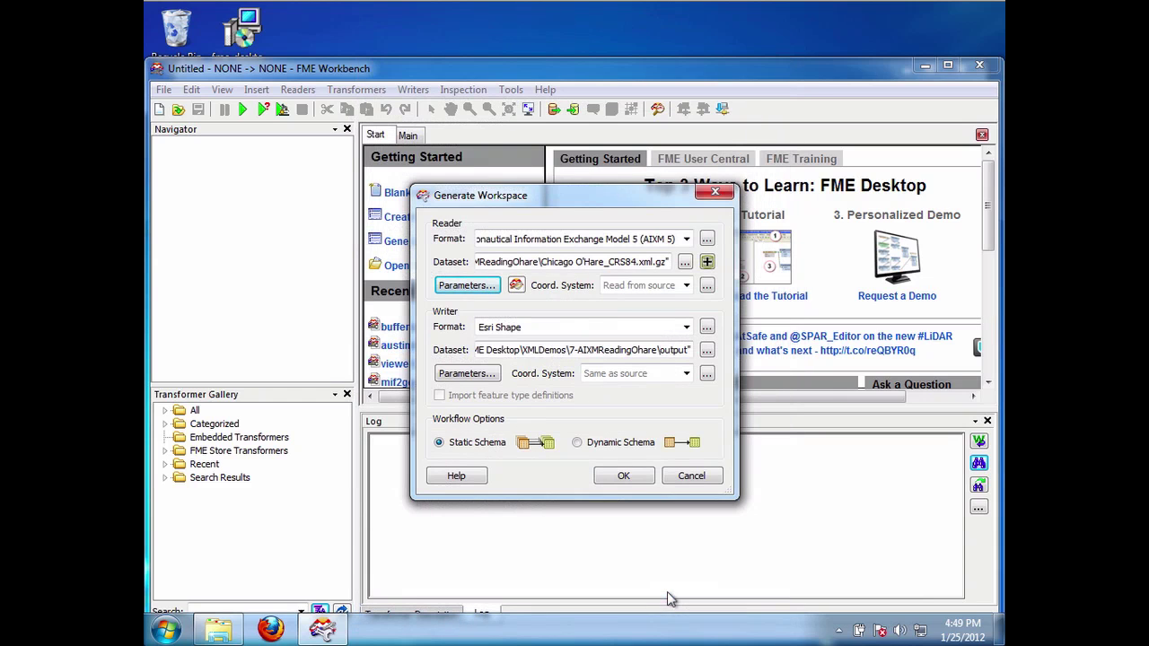
Step: Confirm the generation settings and build the AIXM5-to-Shape workspace with all 15 feature types
left_click(613, 476)
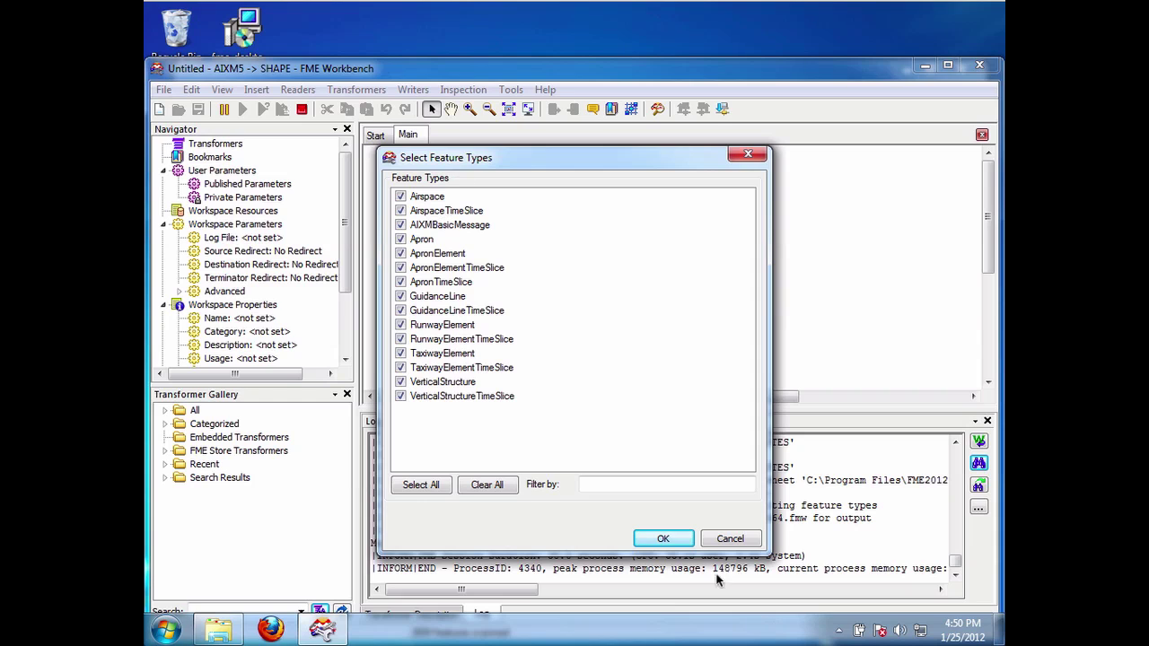
left_click(663, 540)
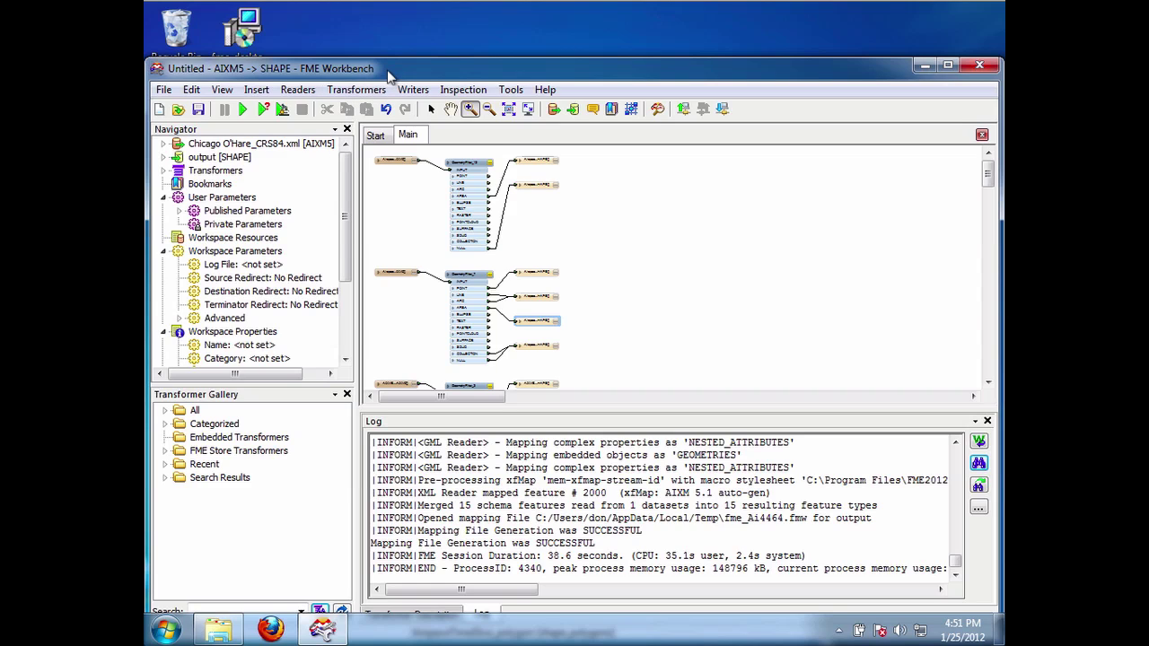
Step: Run the AIXM-to-Shape translation until it finishes with 4 warnings
left_click(244, 109)
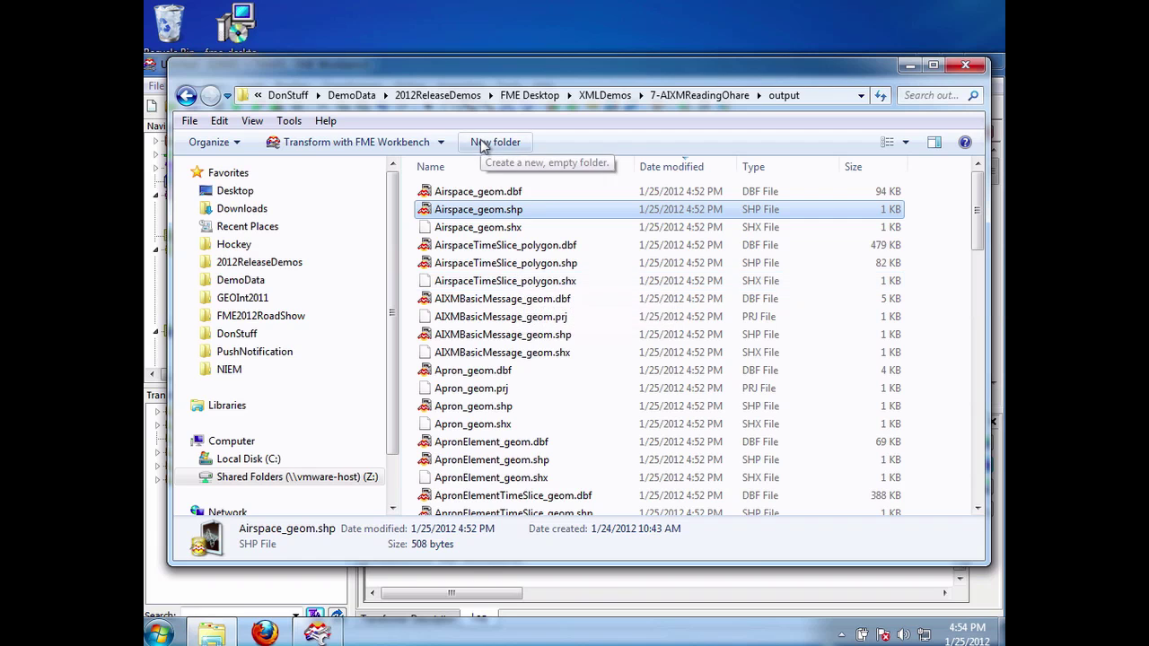
Step: Open Airspace_geom.shp in FME Viewer from the output folder, allowing it past the security warning
right_click(469, 212)
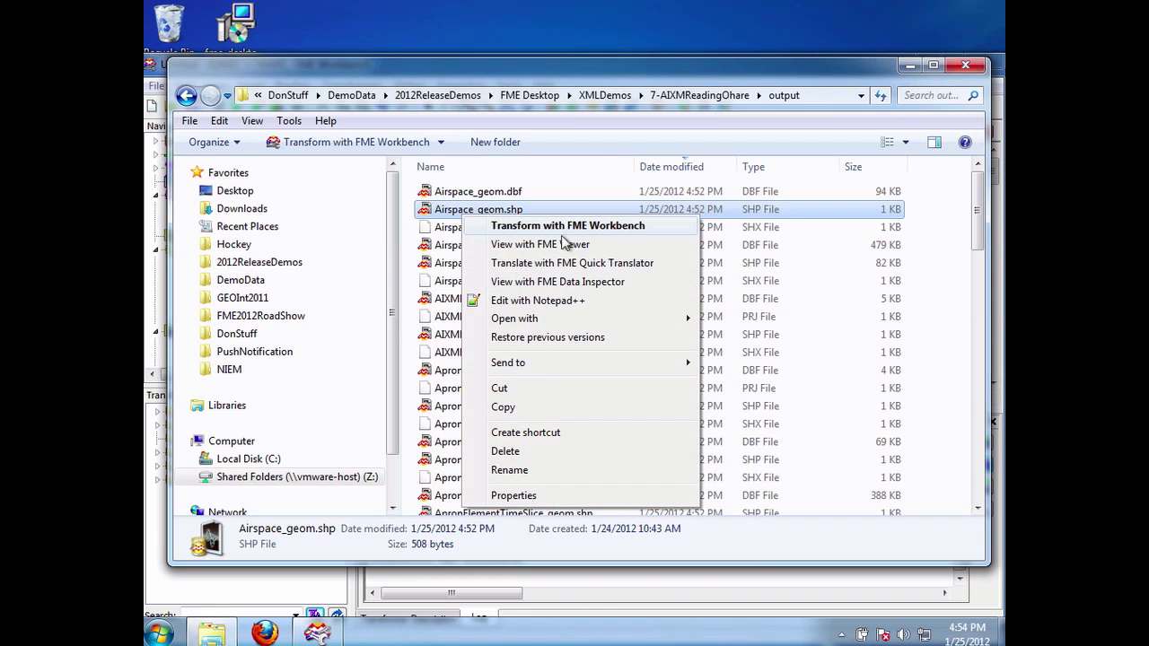
left_click(592, 246)
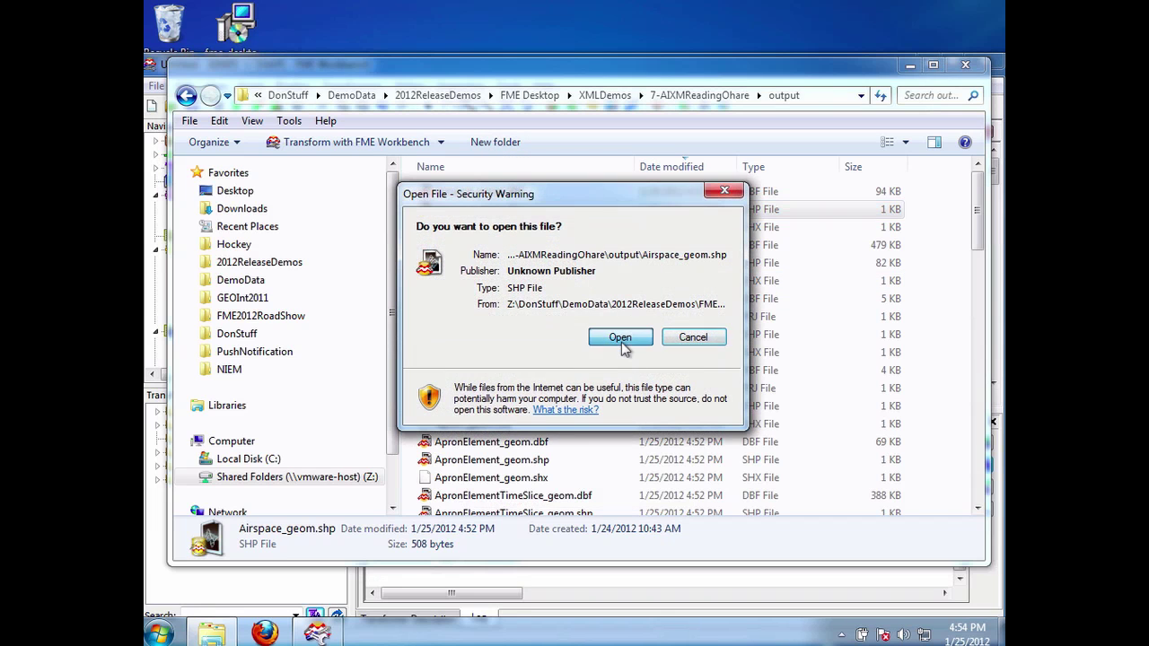
left_click(621, 342)
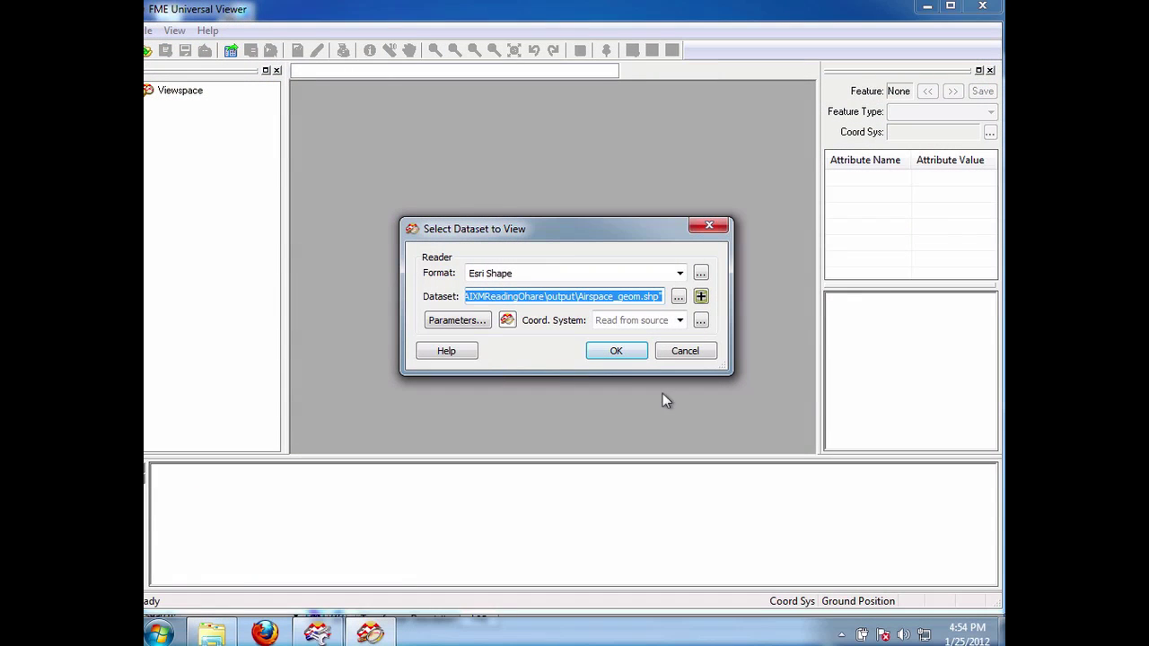
Step: Load all 19 output .shp files as the dataset and display them in View 0
left_click(679, 301)
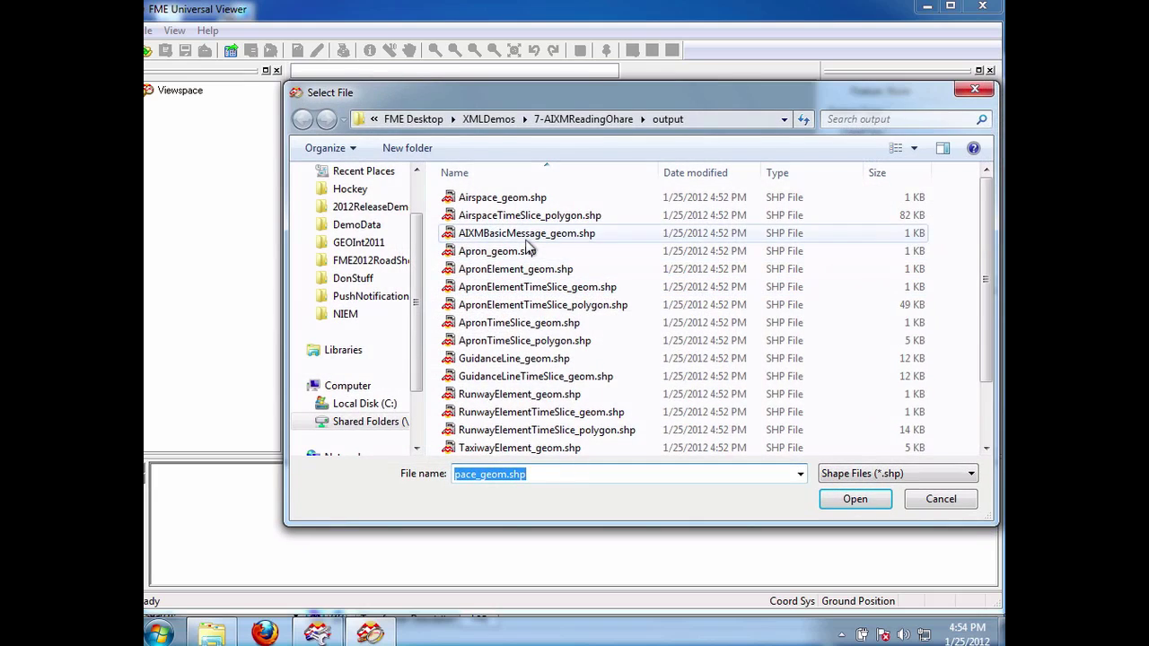
left_click(526, 236)
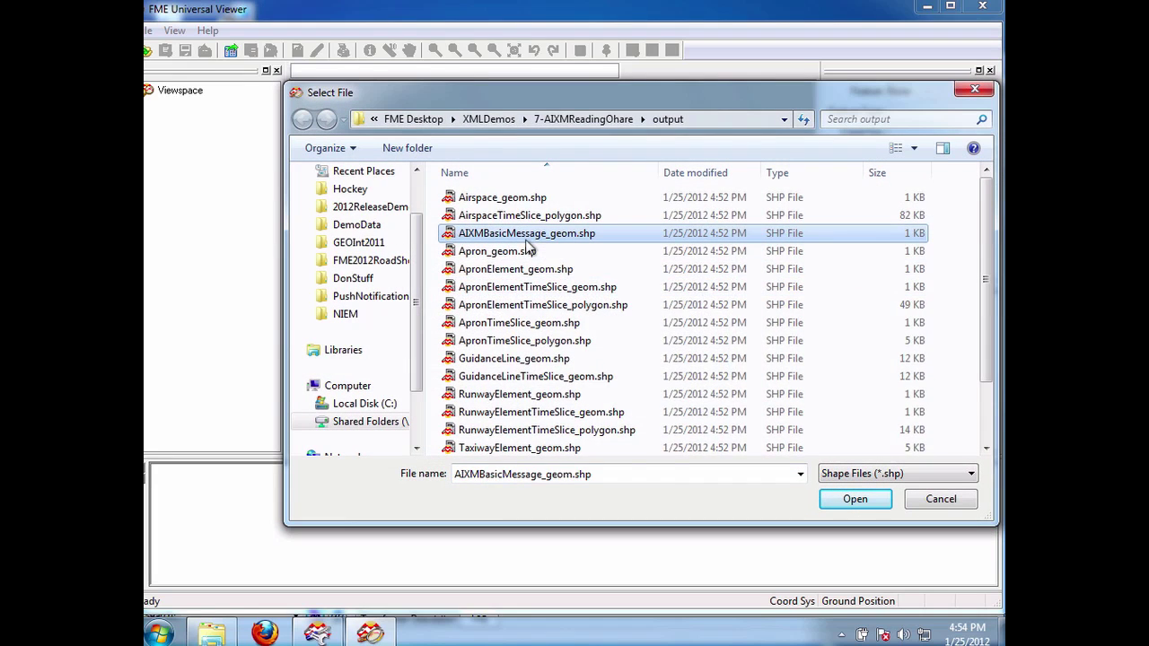
key("ctrl+a")
left_click(848, 503)
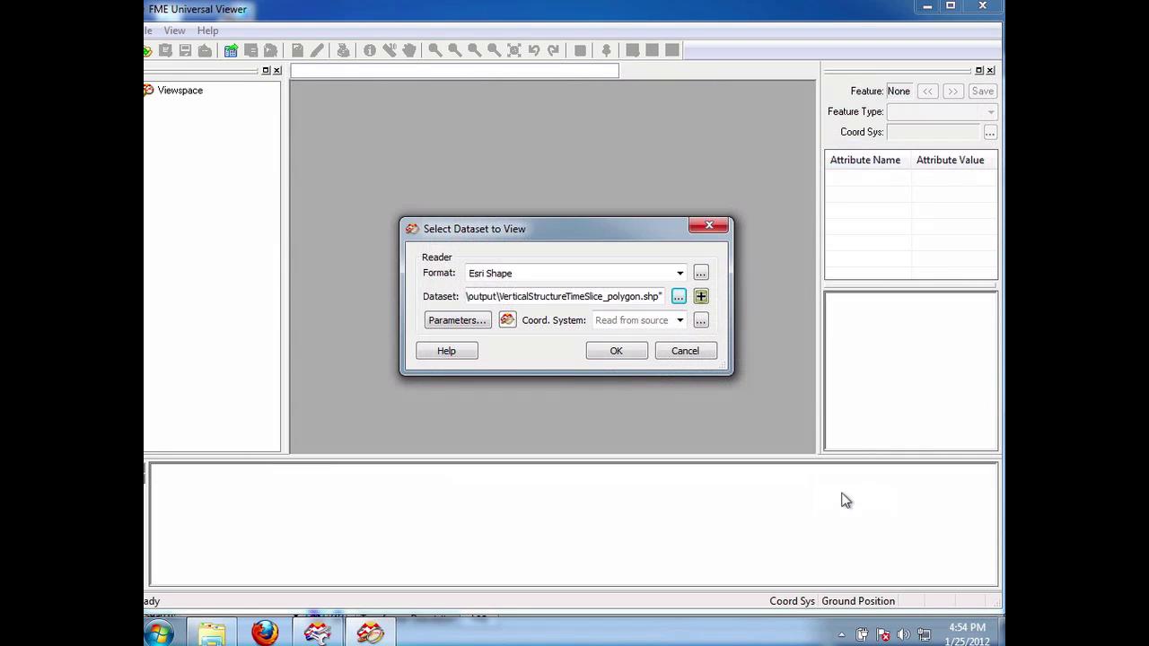
left_click(613, 350)
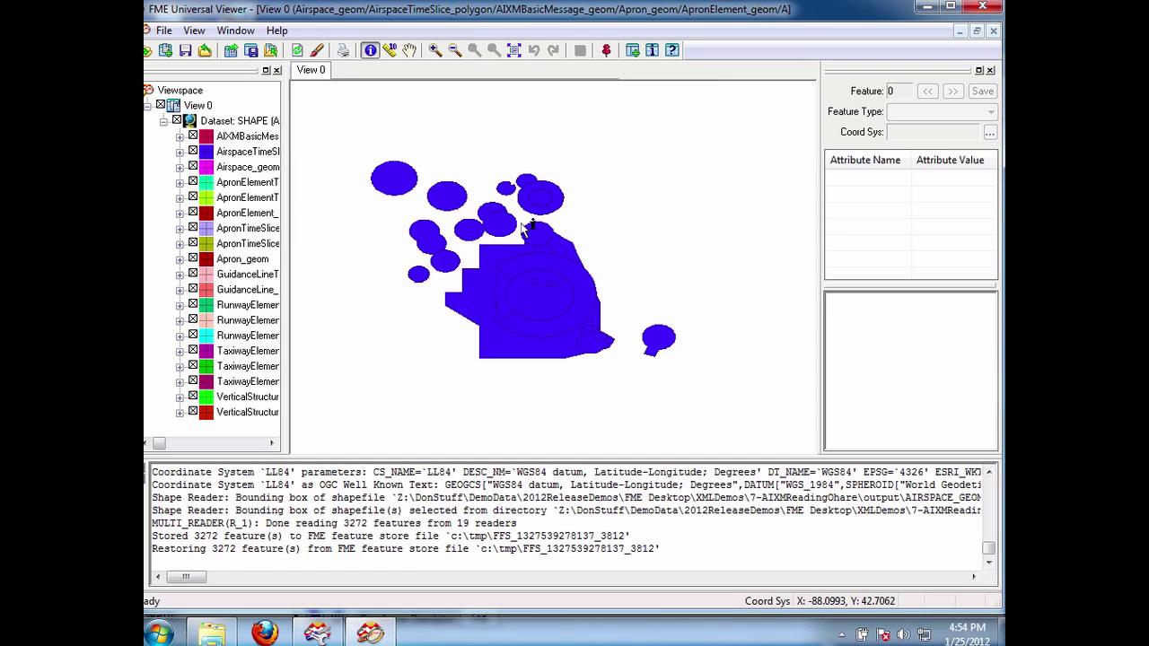
Step: Hide AirspaceTimeSlice_polygon and Airspace_geom, then zoom in on O'Hare's runways, taxiways and aprons
left_click(192, 150)
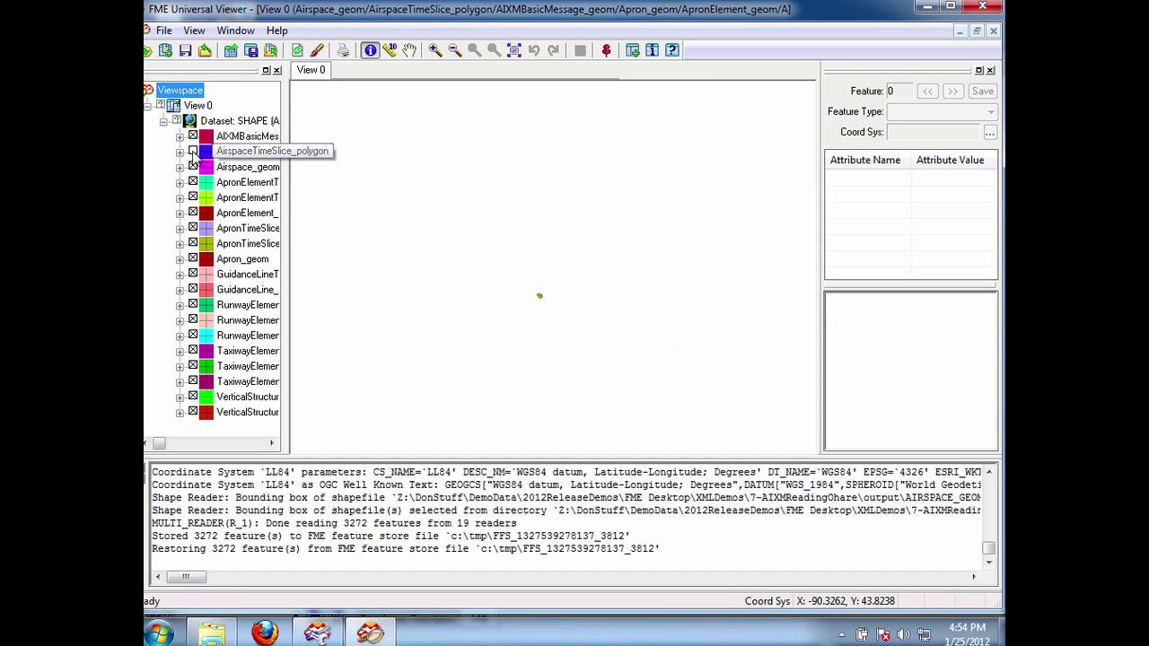
left_click(192, 166)
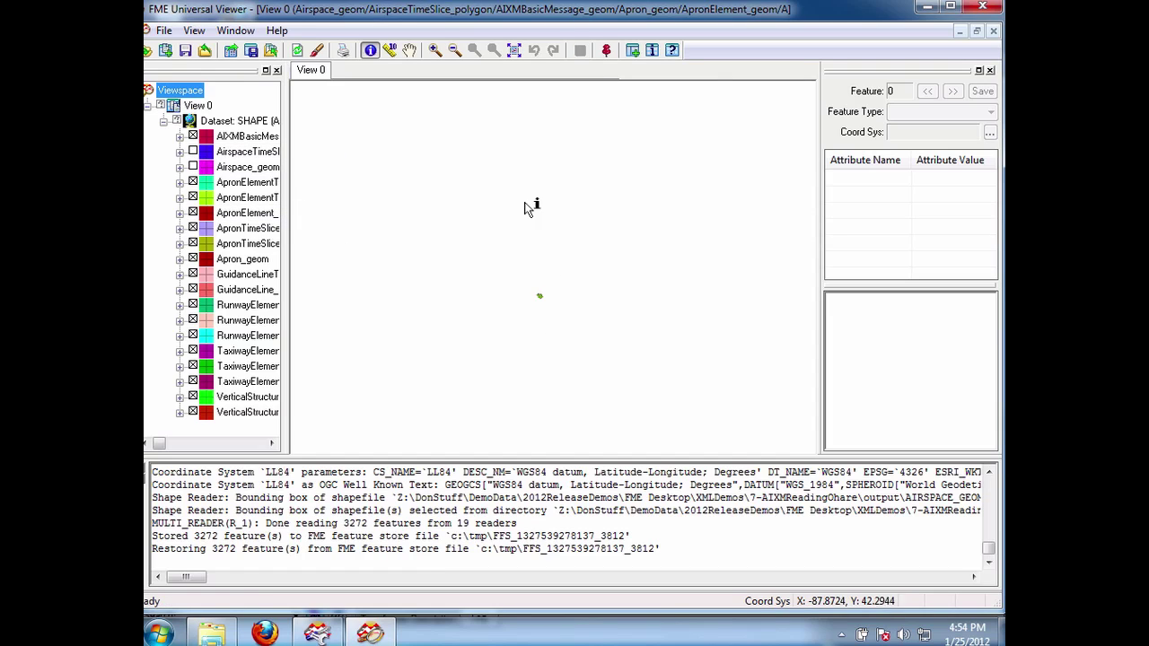
left_click(434, 51)
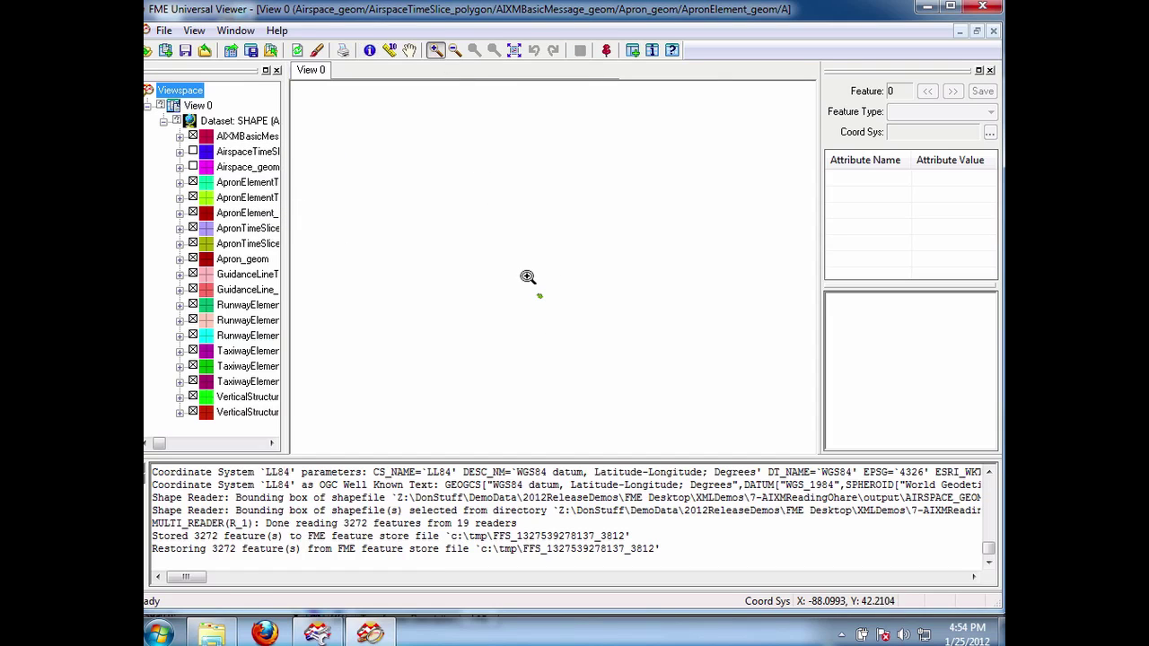
left_click_drag(527, 284, 564, 319)
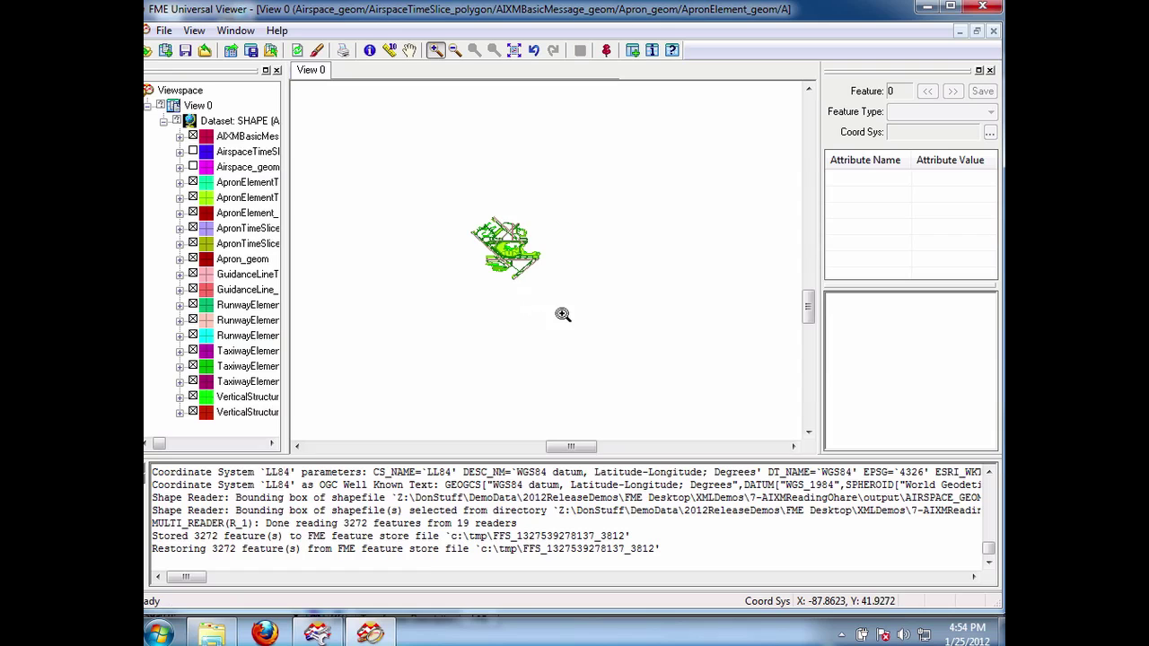
left_click_drag(458, 198, 550, 285)
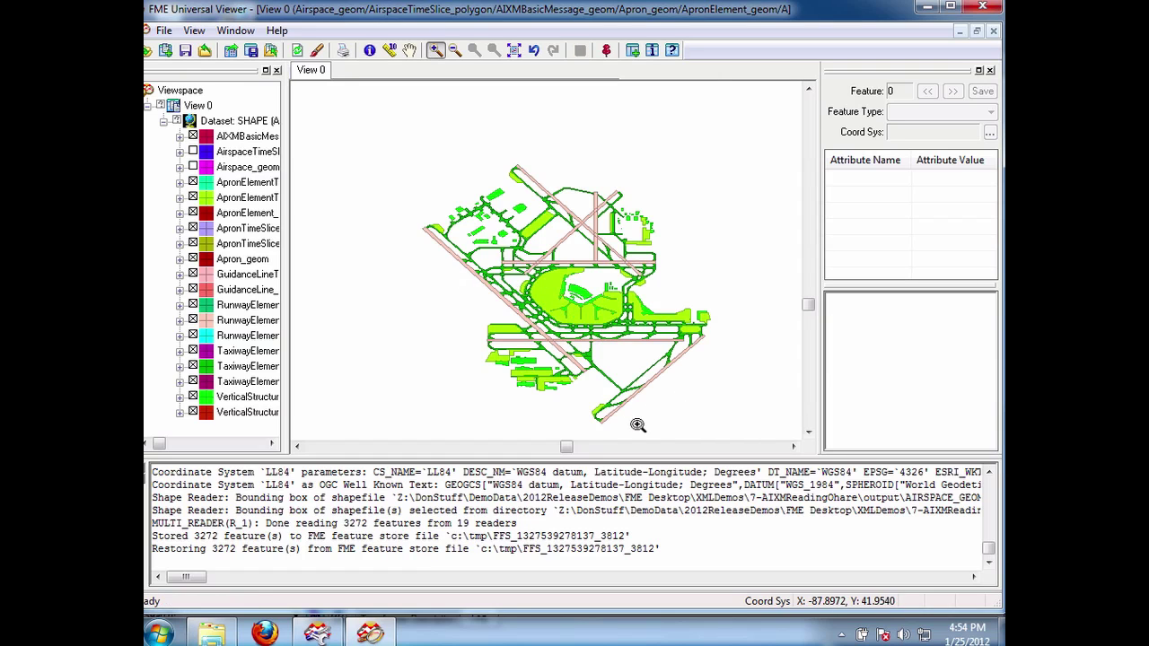
left_click_drag(390, 152, 732, 438)
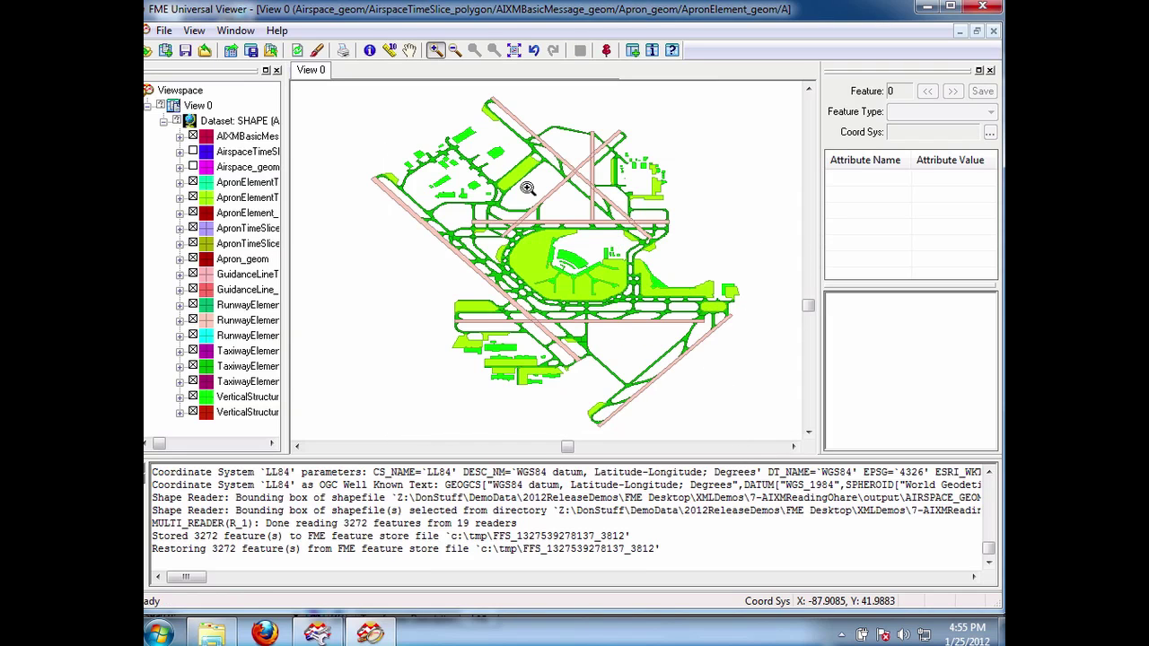